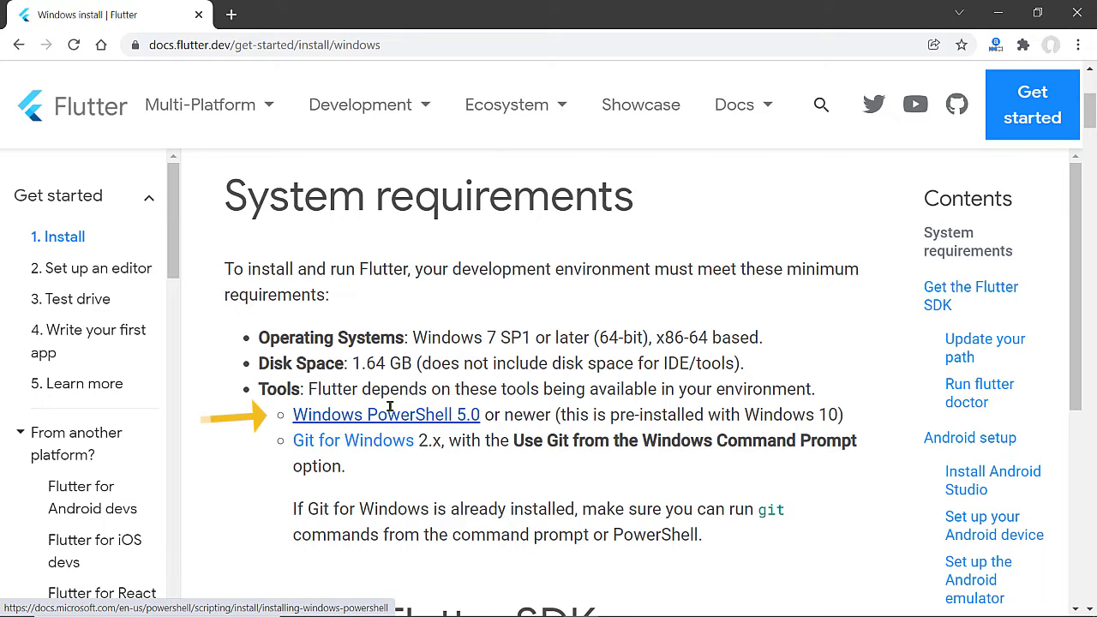
# Step: Review the Windows PowerShell and Git for Windows requirement pages, and highlight the "Use Git from the Windows Command Prompt" option in the Flutter guide
pyautogui.click(389, 413)
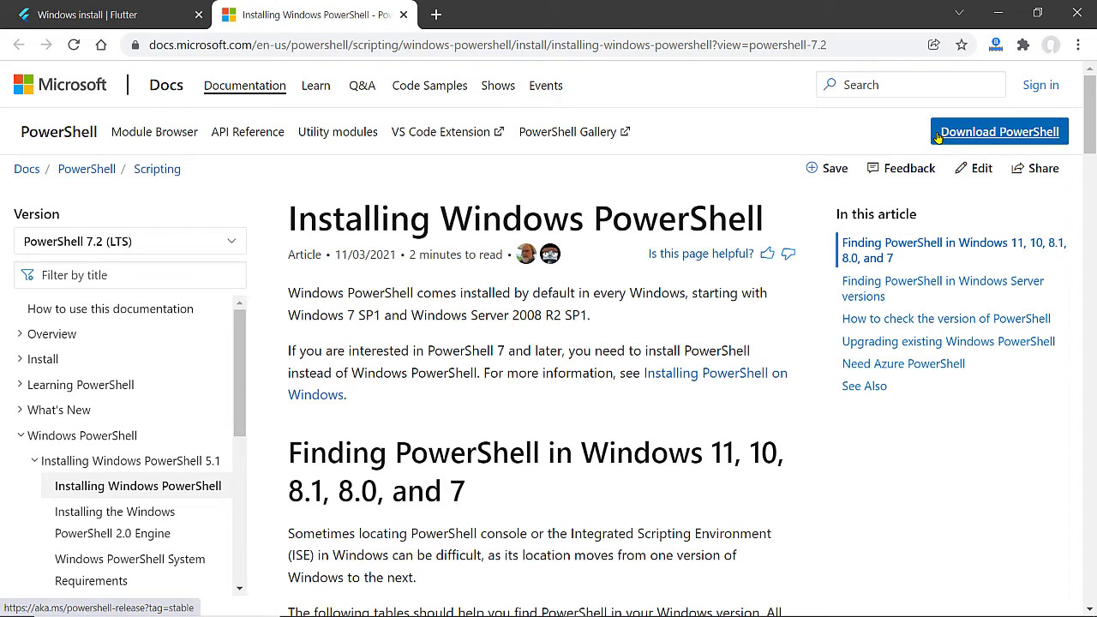
pyautogui.click(128, 14)
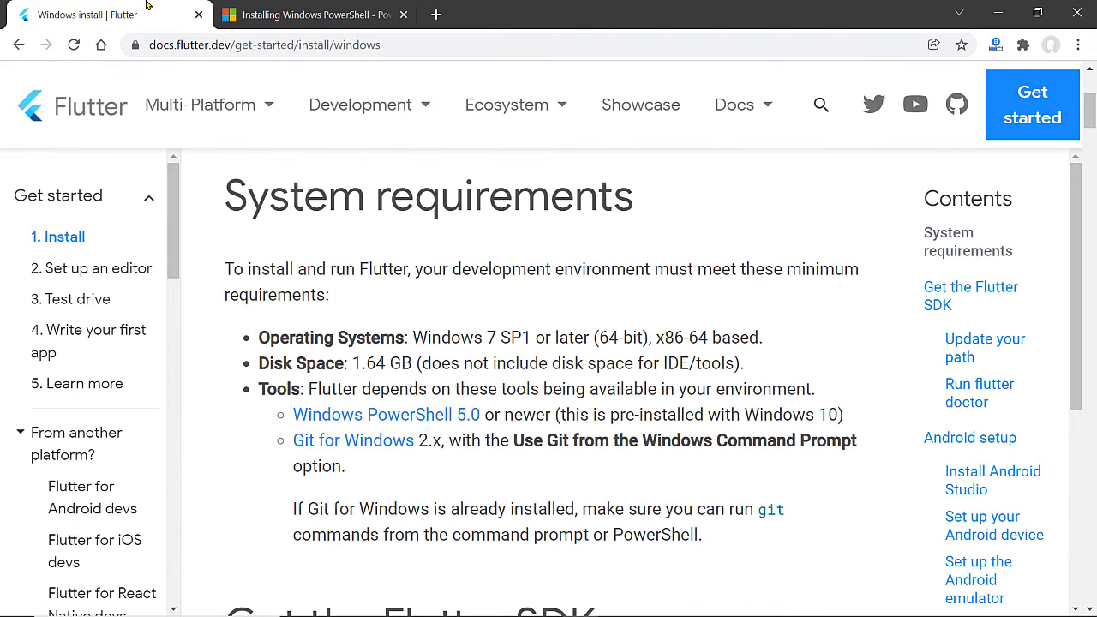
pyautogui.click(373, 451)
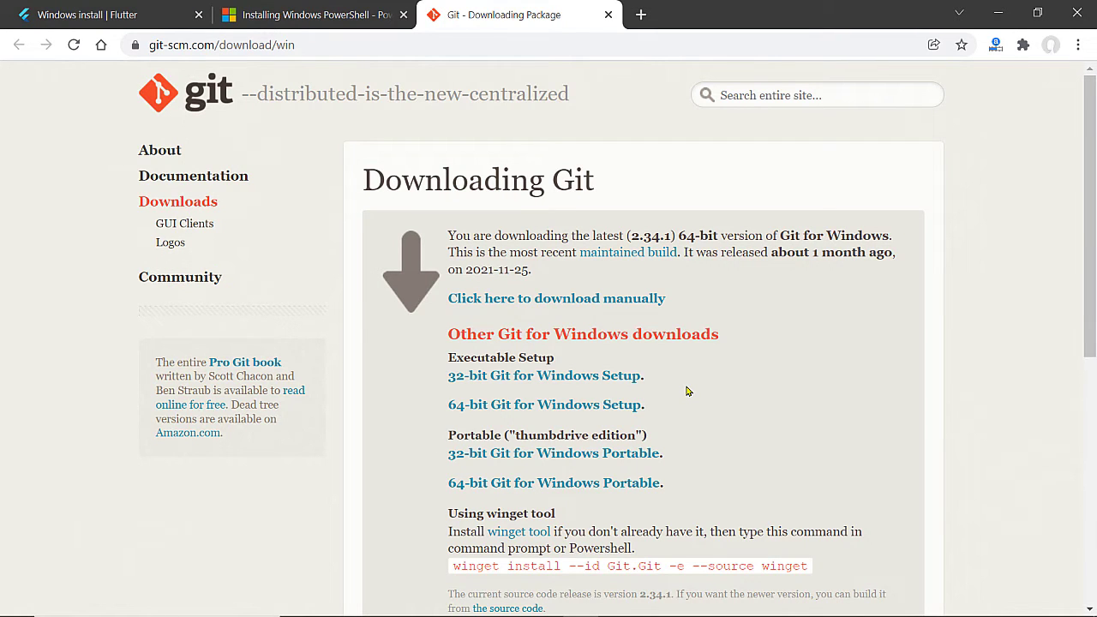
pyautogui.click(154, 8)
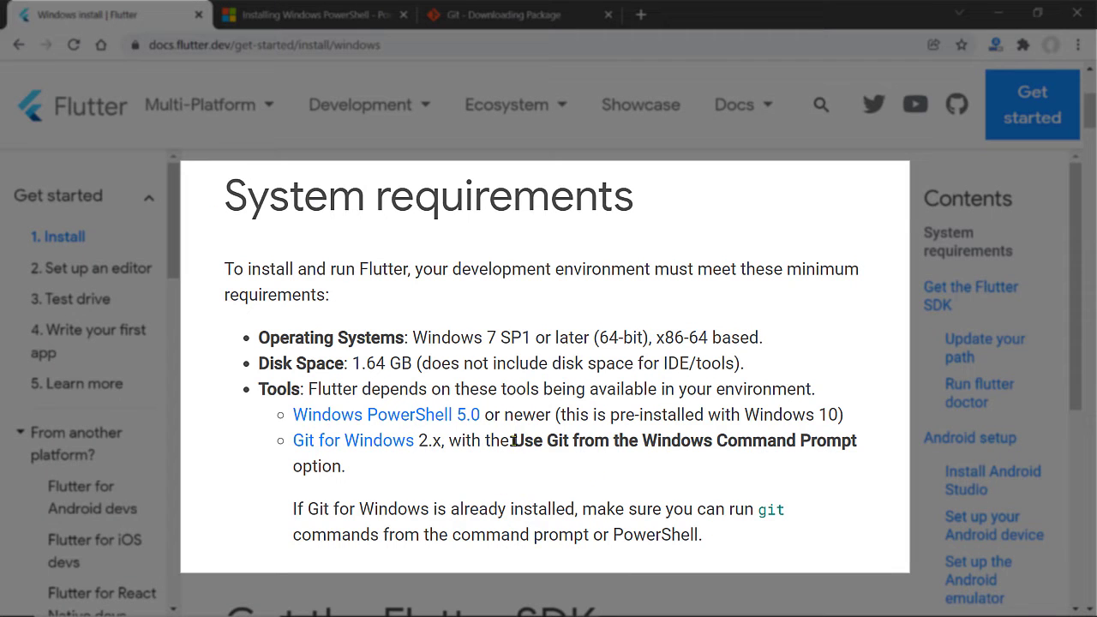
pyautogui.moveTo(513, 441); pyautogui.dragTo(820, 444)
pyautogui.click(851, 441)
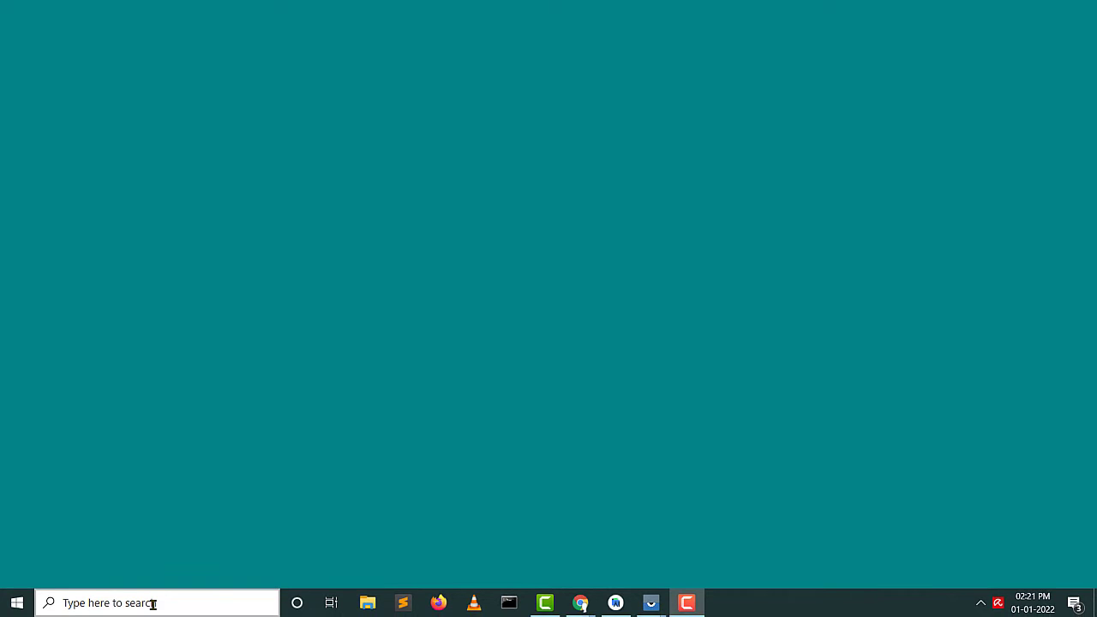
# Step: Open Windows PowerShell and run the git command to check that Git is available
pyautogui.click(152, 604)
pyautogui.write('powersh')
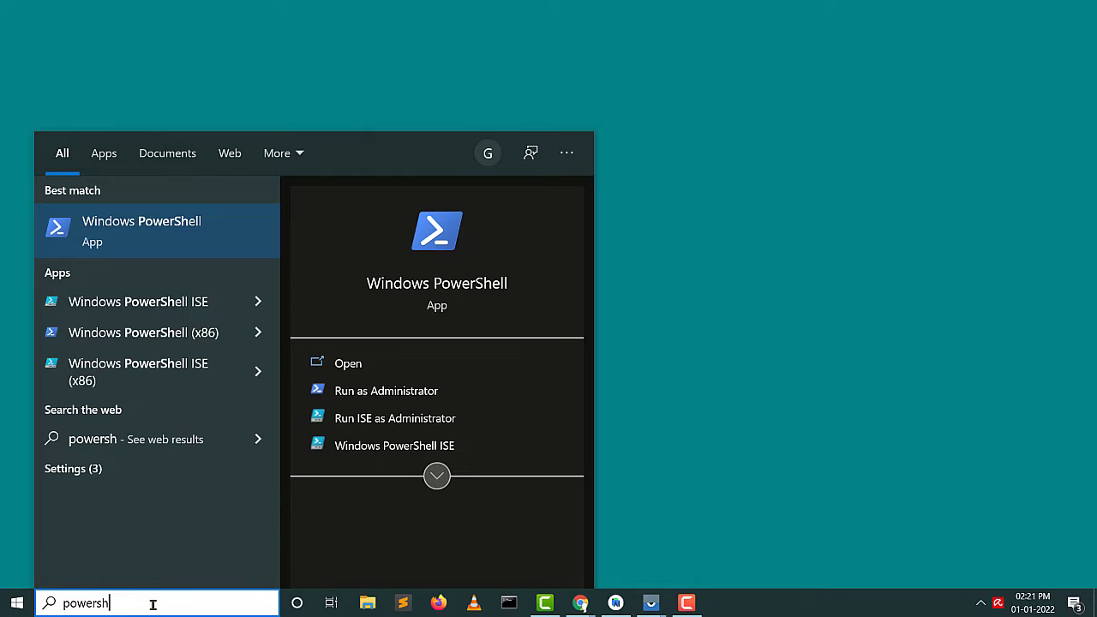
pyautogui.press('Return')
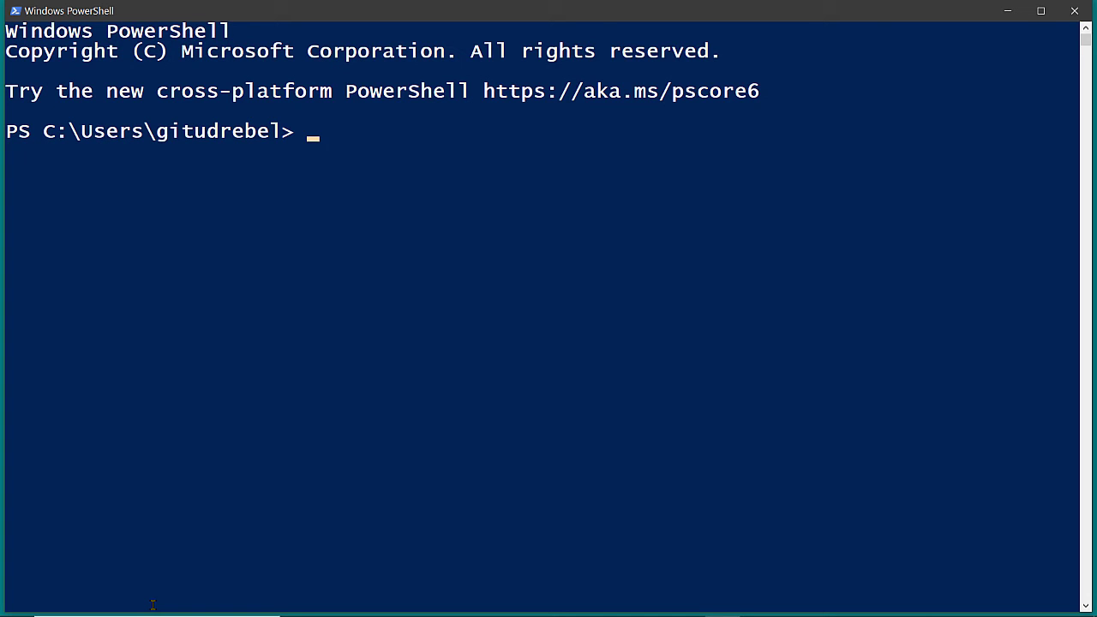
pyautogui.write('git')
pyautogui.press('Return')
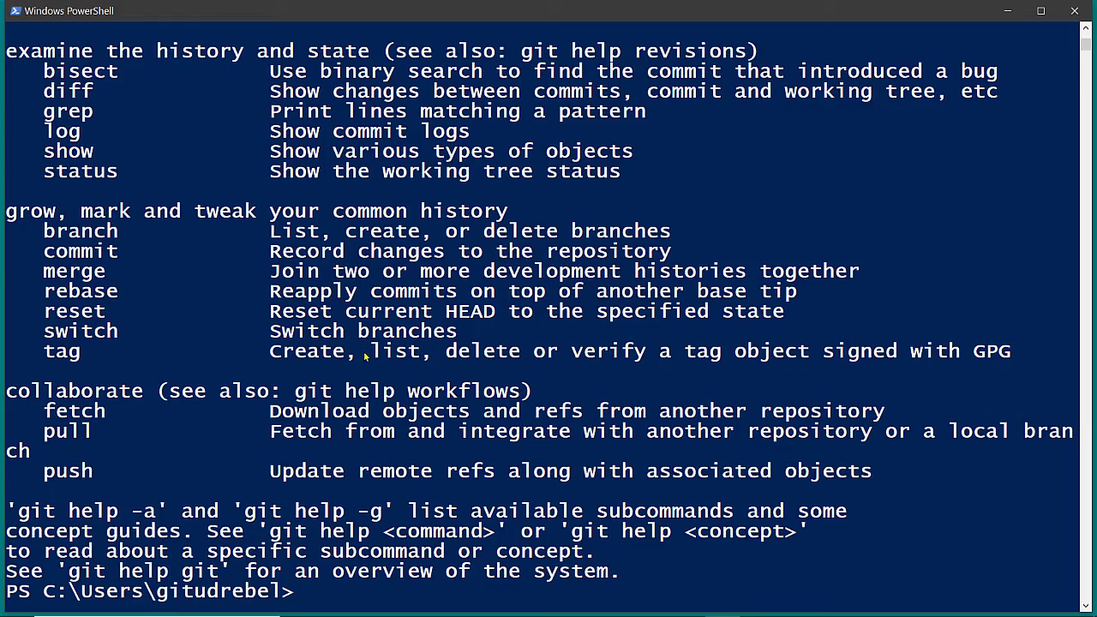
pyautogui.scroll(8, 366, 356)
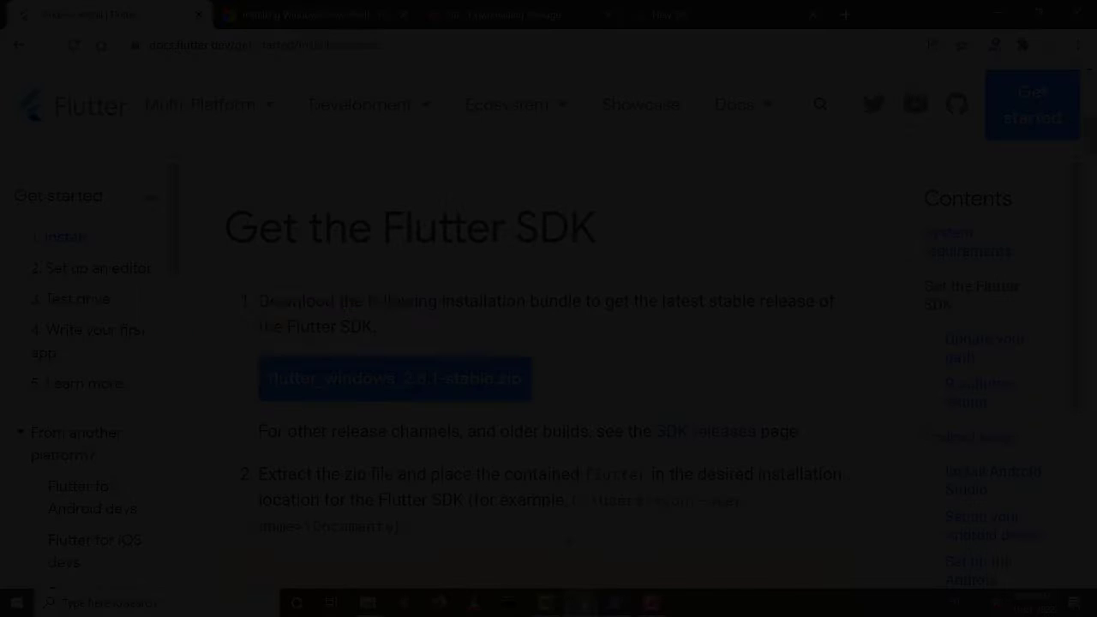
pyautogui.scroll(2, 659, 241)
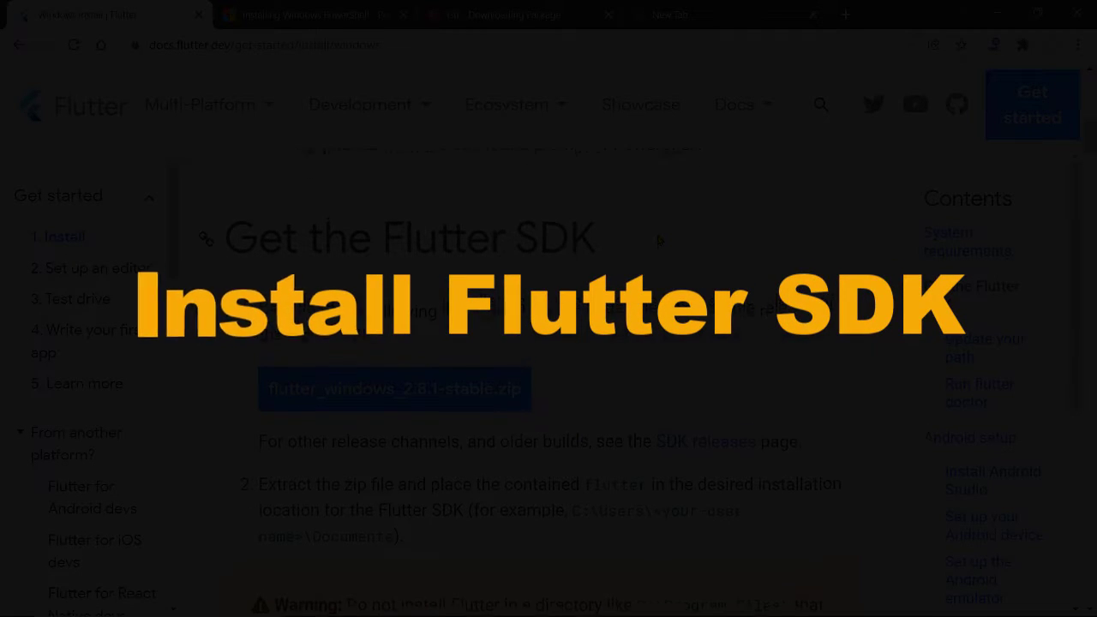
pyautogui.scroll(-2, 658, 240)
pyautogui.scroll(-1, 659, 241)
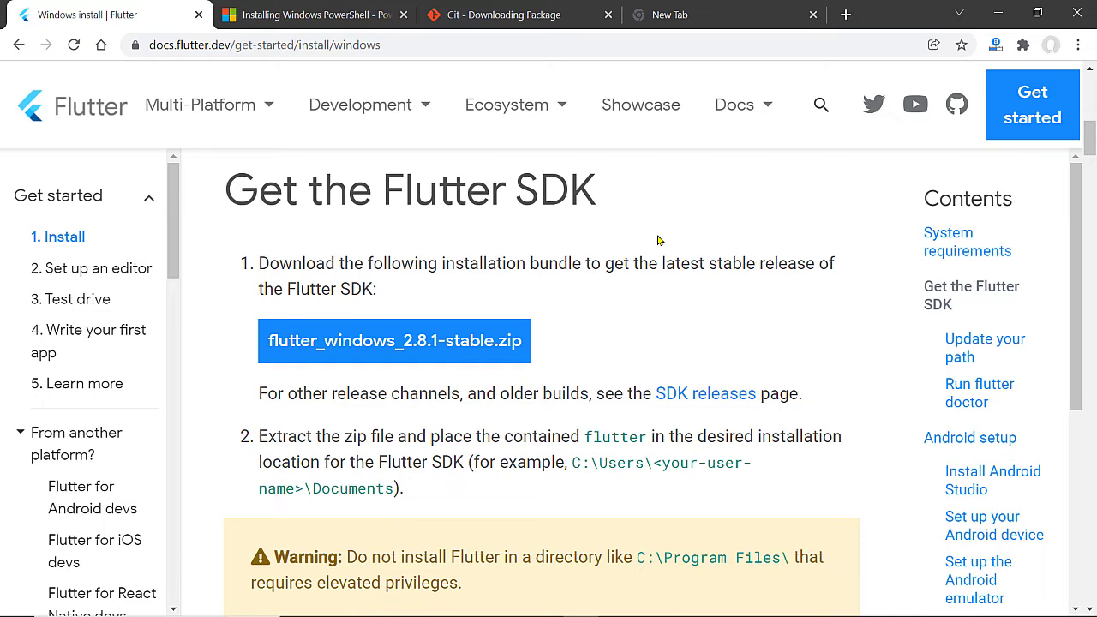
pyautogui.press('F11')
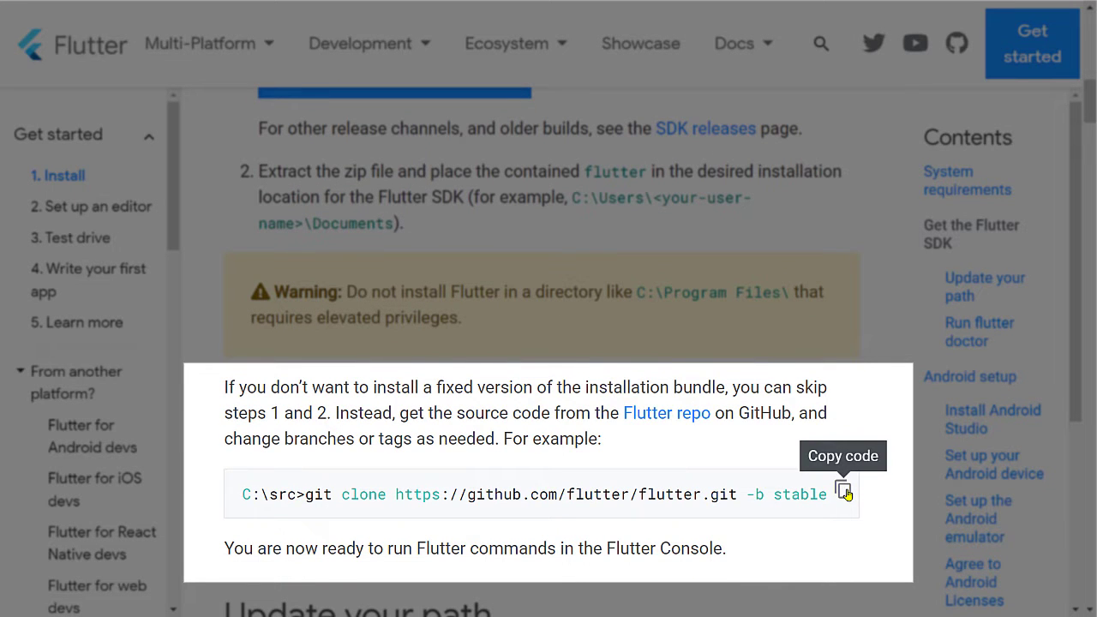
pyautogui.click(844, 492)
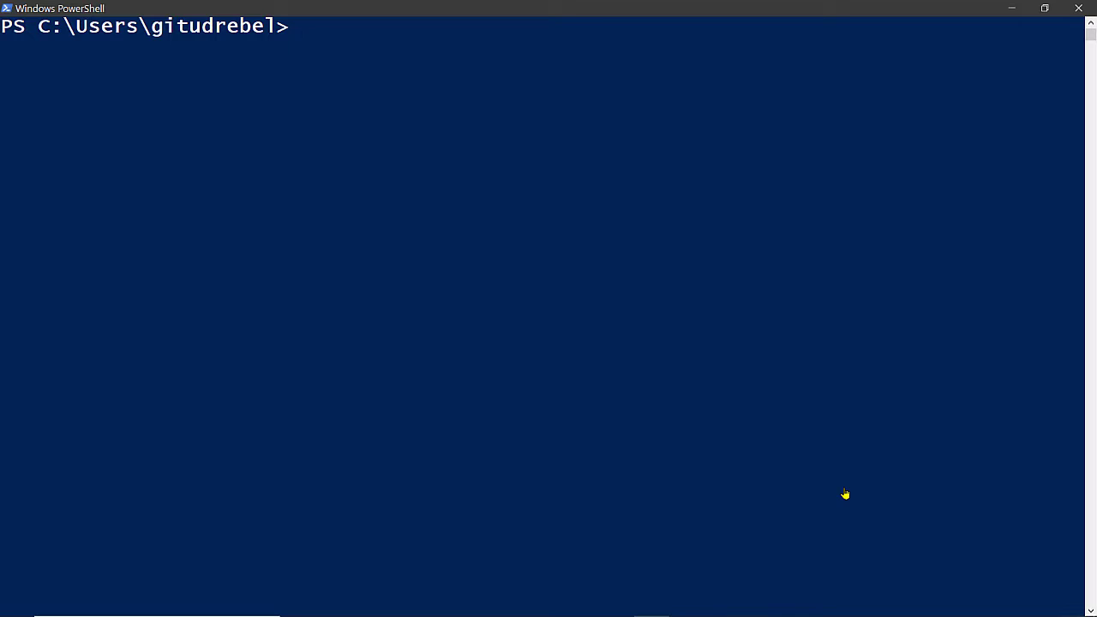
pyautogui.rightClick(845, 494)
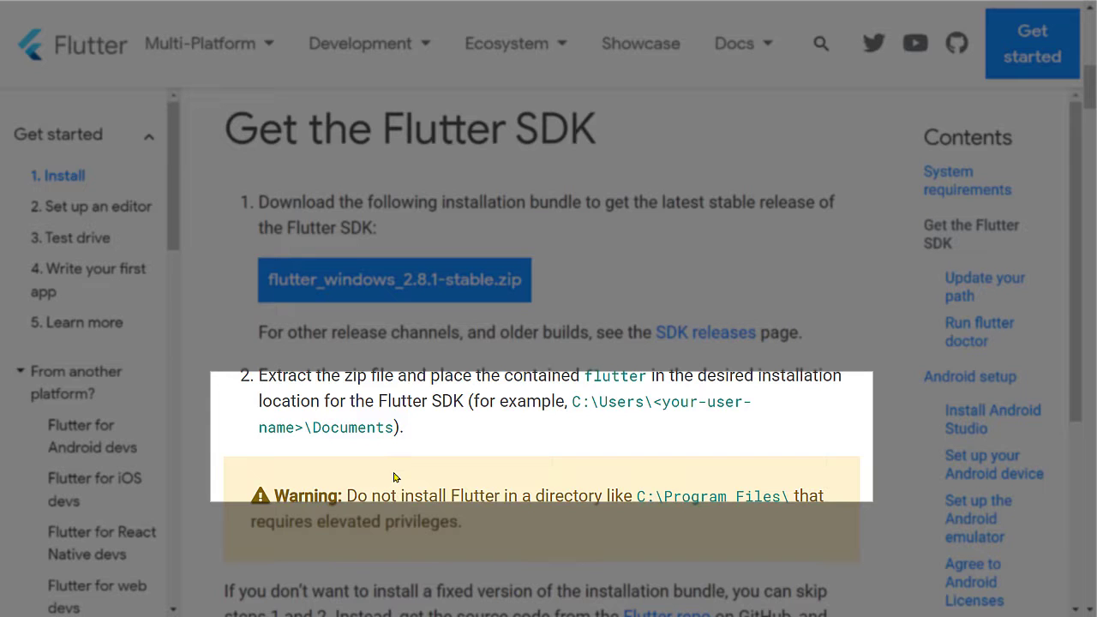
# Step: Highlight the warning about not installing Flutter in a directory like C:\Program Files\ and read on through the SDK instructions
pyautogui.scroll(-1, 395, 476)
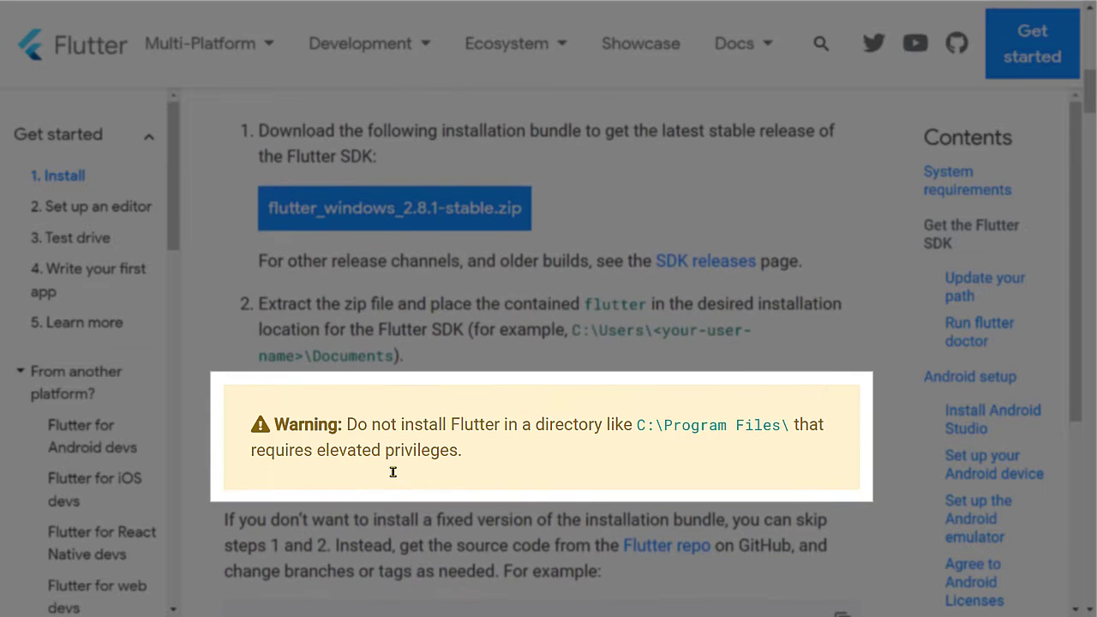
pyautogui.moveTo(347, 425); pyautogui.dragTo(482, 459)
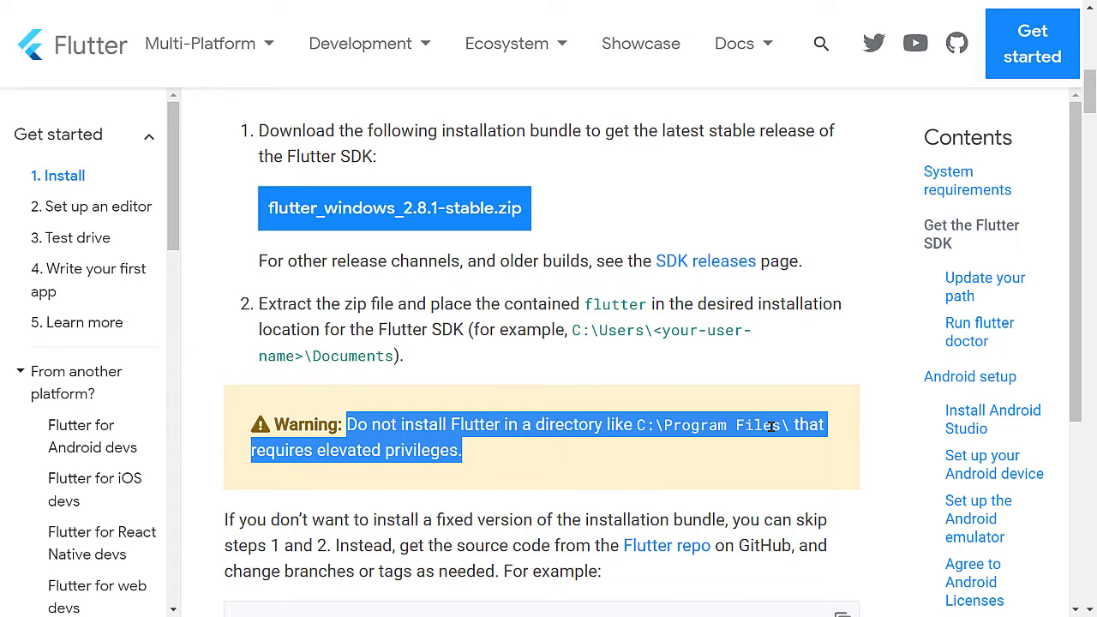
pyautogui.scroll(-6, 541, 319)
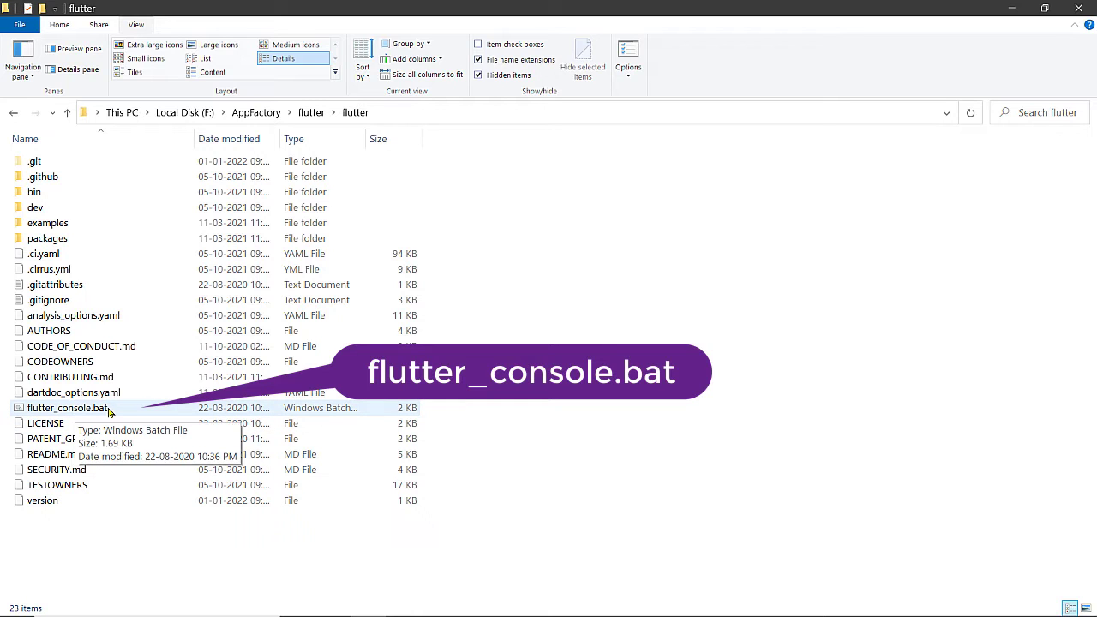
# Step: Launch flutter_console.bat from the flutter folder and run flutter --version in the Flutter Console
pyautogui.click(75, 415)
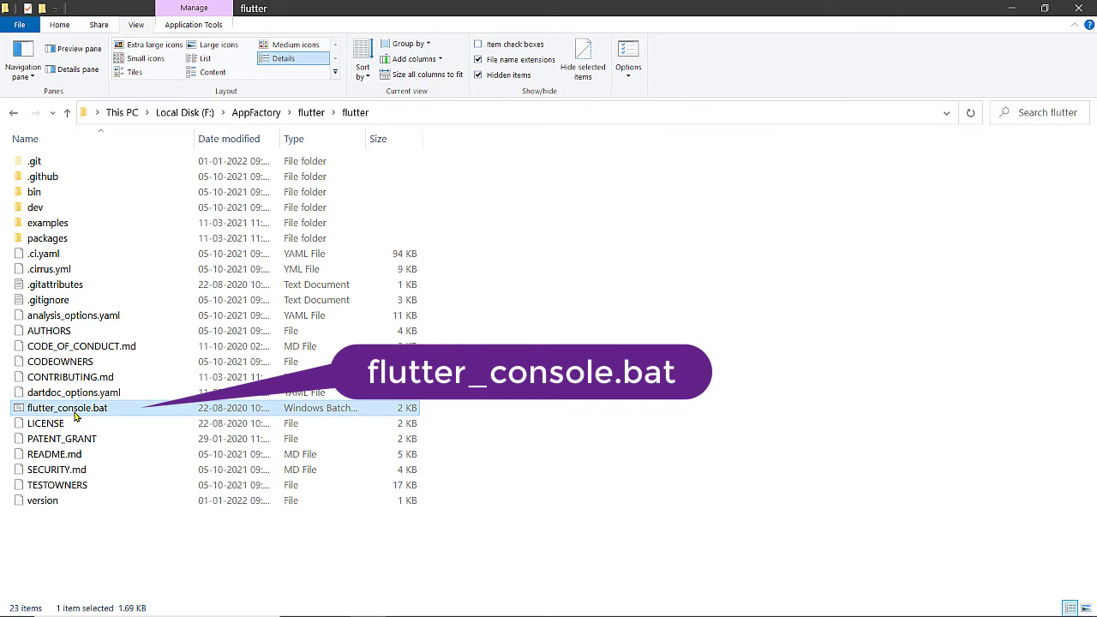
pyautogui.doubleClick(130, 409)
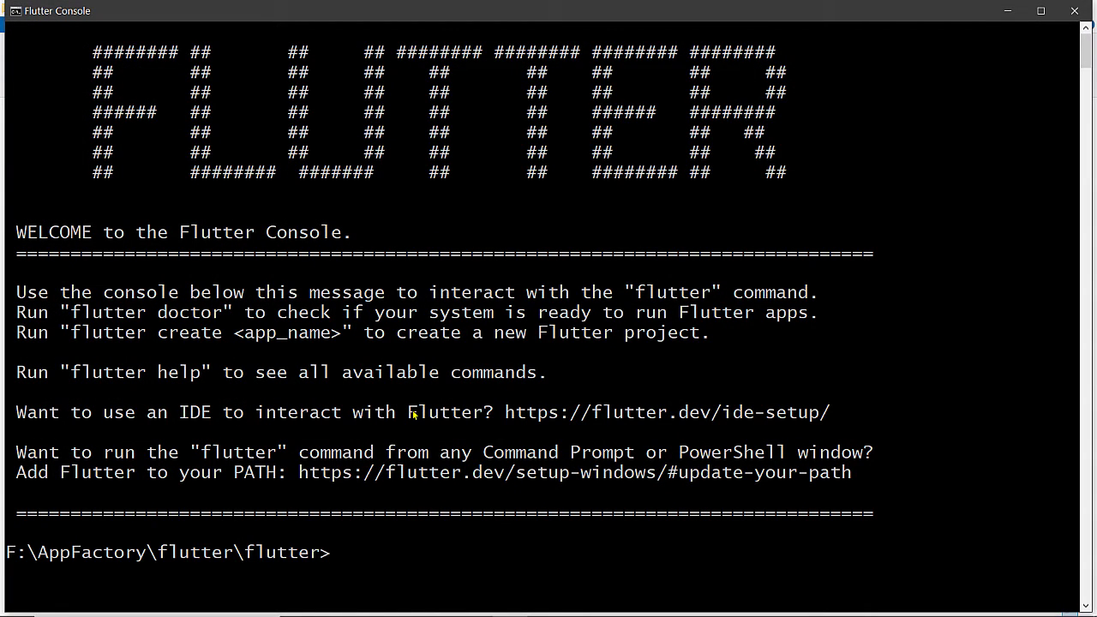
pyautogui.write('flutter --version')
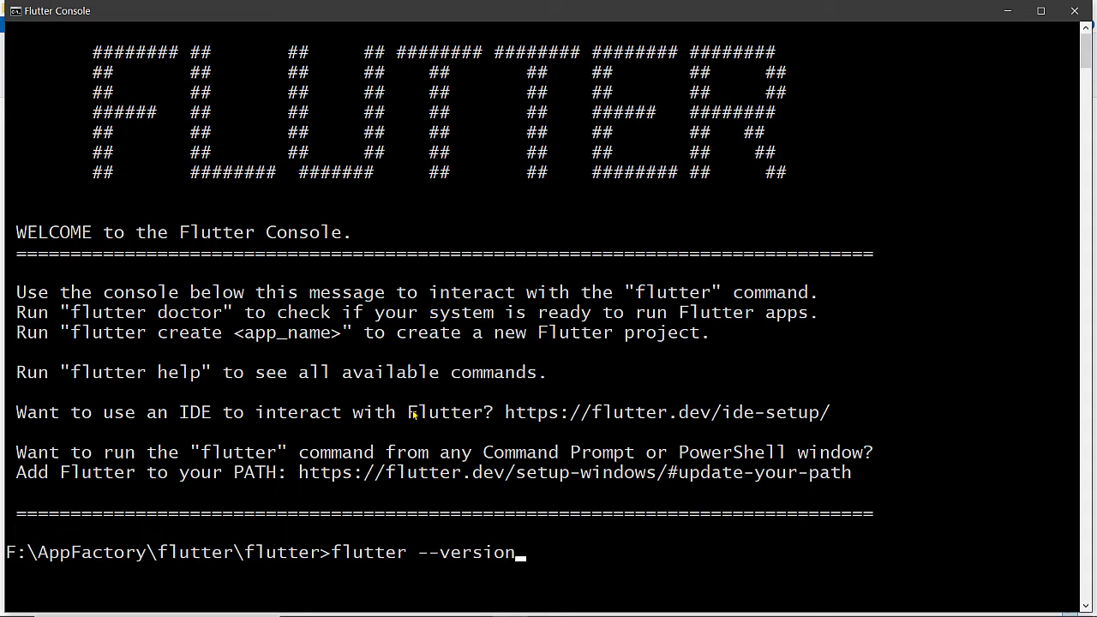
pyautogui.press('Return')
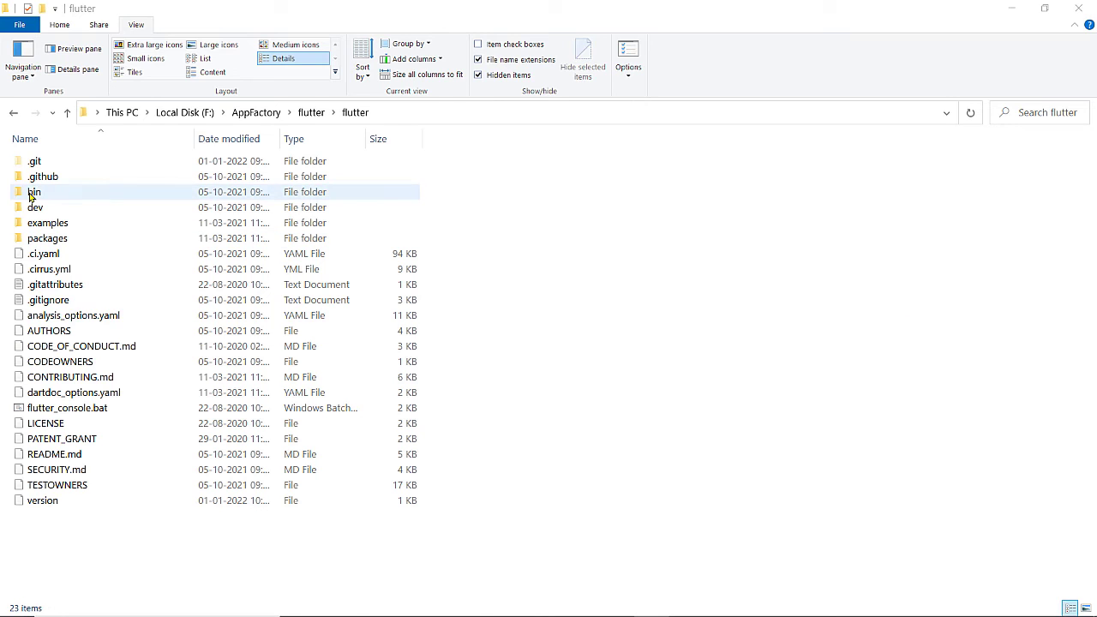
# Step: Copy the bin folder path F:\AppFactory\flutter\flutter\bin and open the Windows environment variables for editing
pyautogui.click(445, 111)
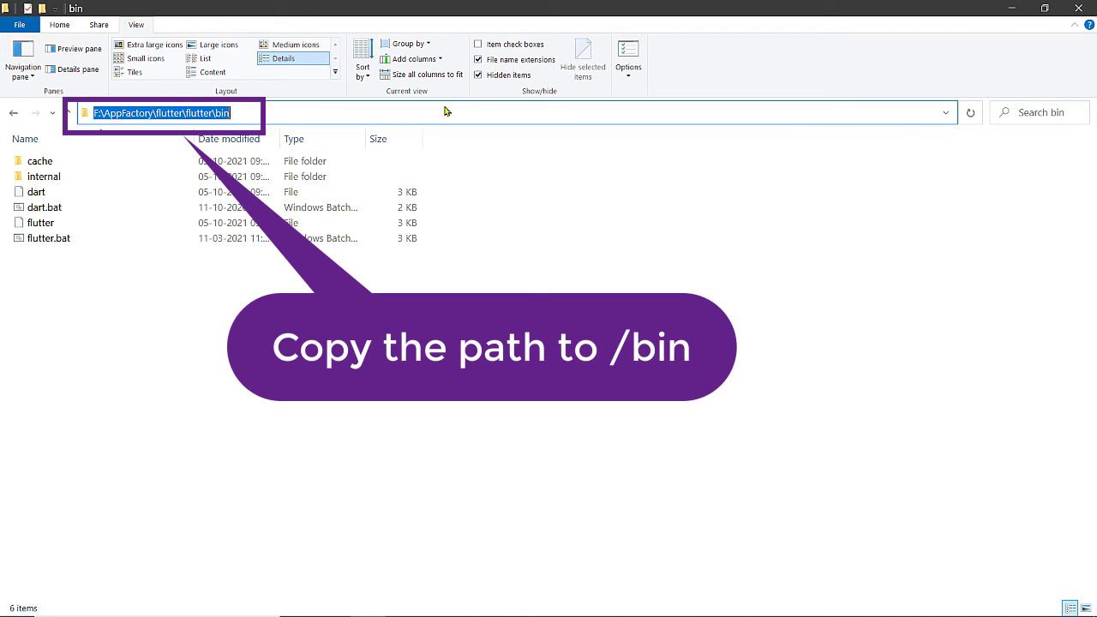
pyautogui.press('Escape')
pyautogui.click(63, 605)
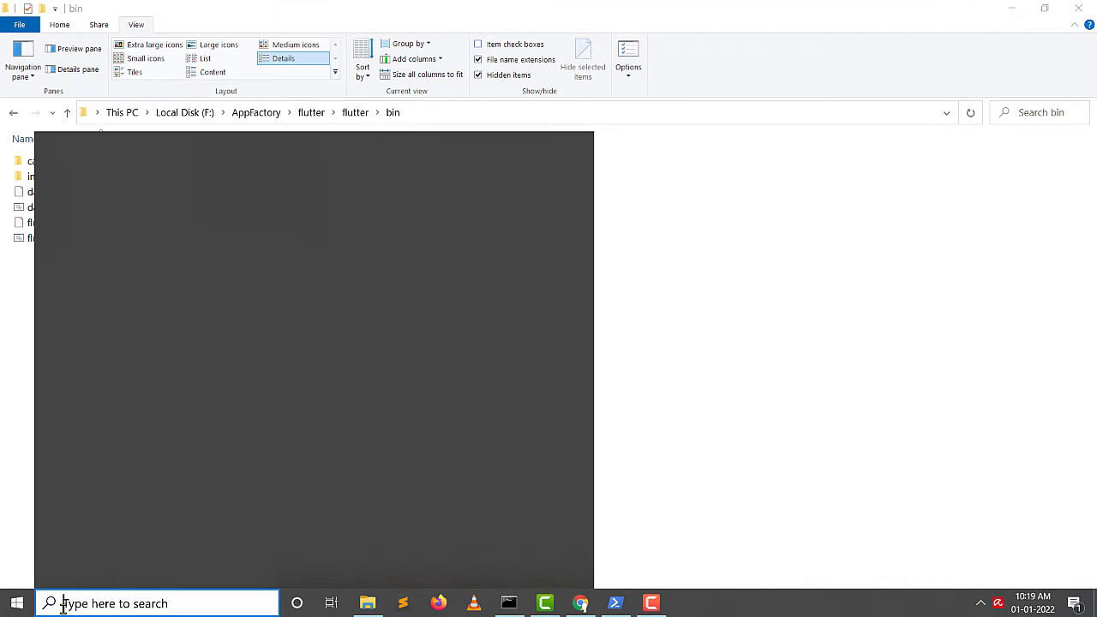
pyautogui.write('enviro')
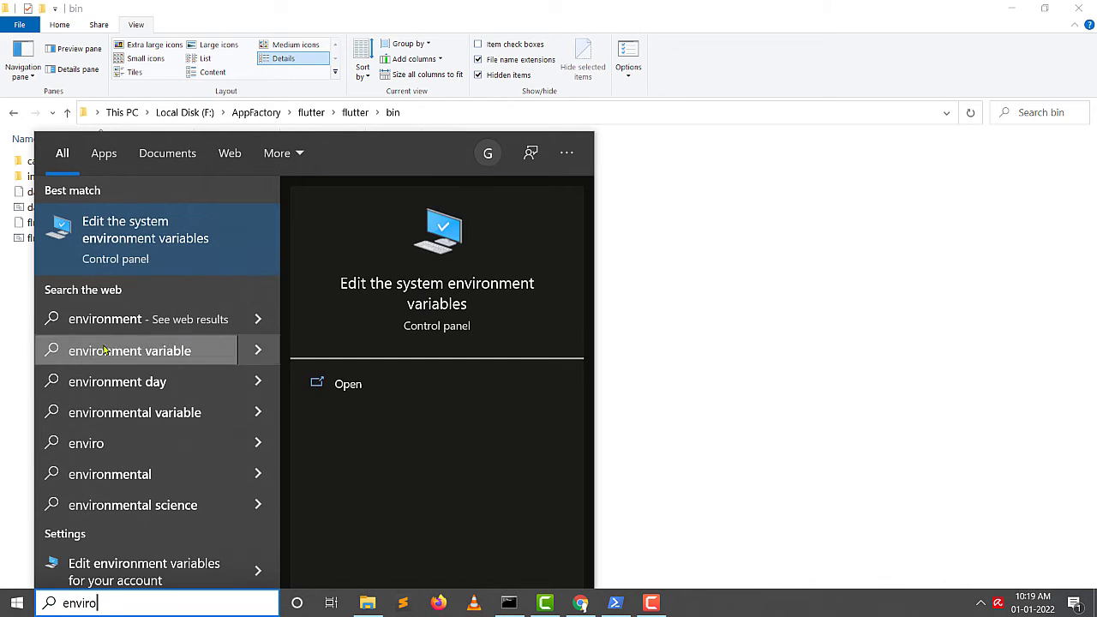
pyautogui.click(195, 254)
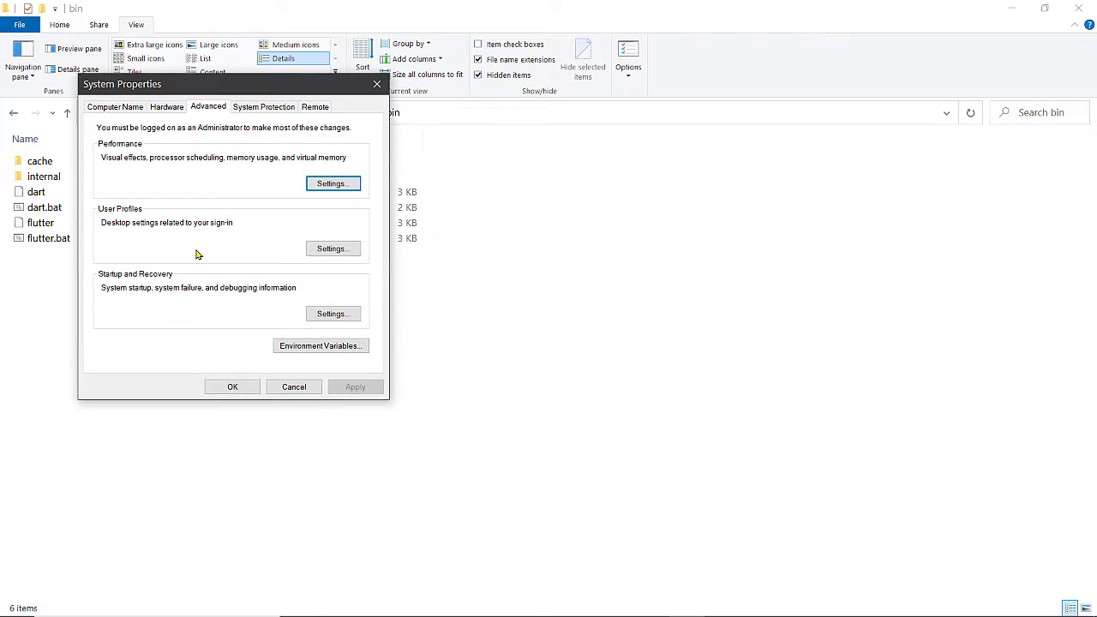
pyautogui.click(295, 346)
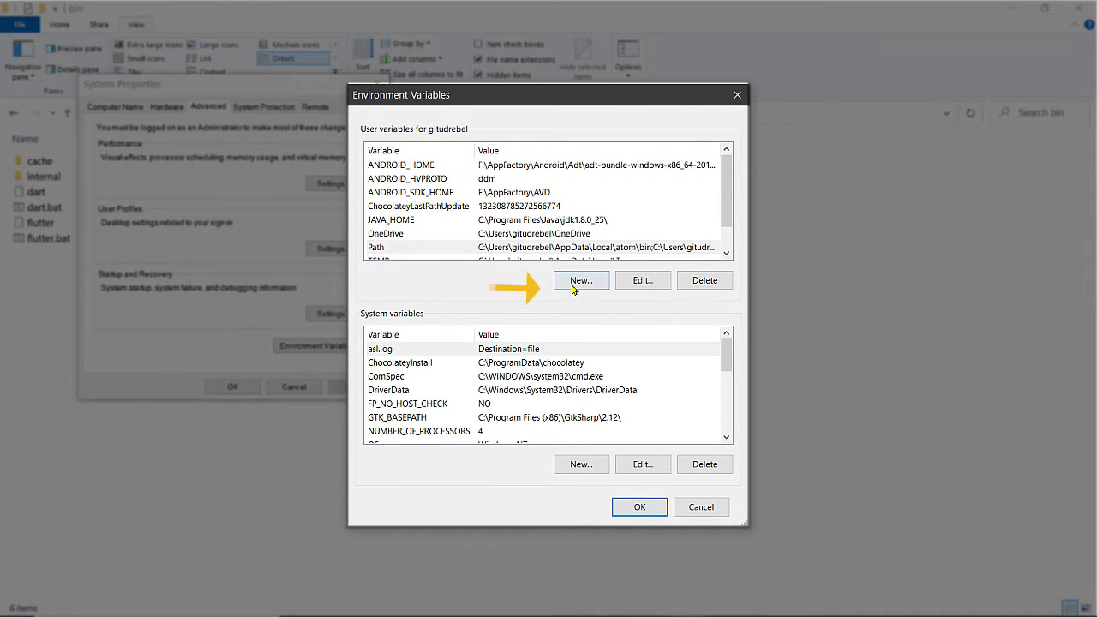
# Step: Try to create a new user variable named Path with the value F:\AppFactory\flutter\flutter\bin
pyautogui.click(575, 287)
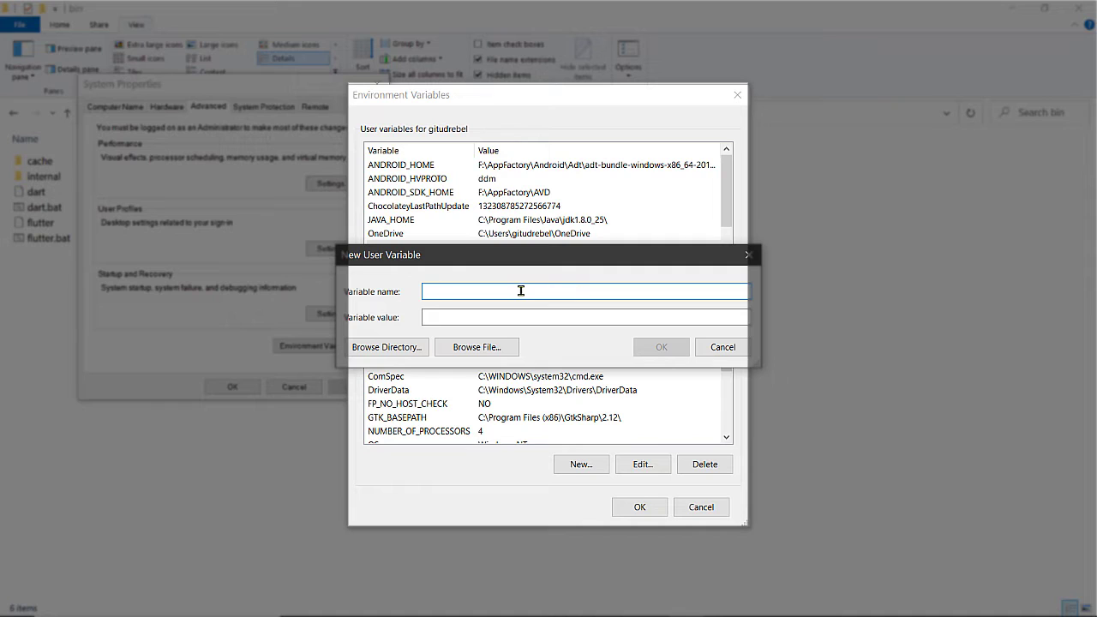
pyautogui.write('Path')
pyautogui.click(446, 315)
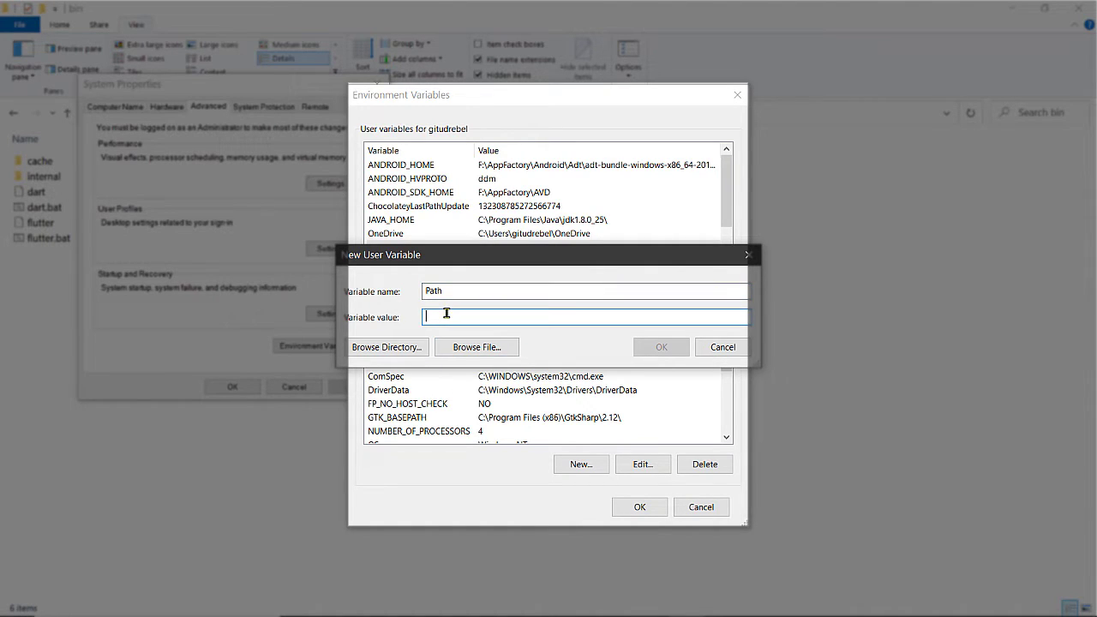
pyautogui.hotkey('ctrl', 'v')
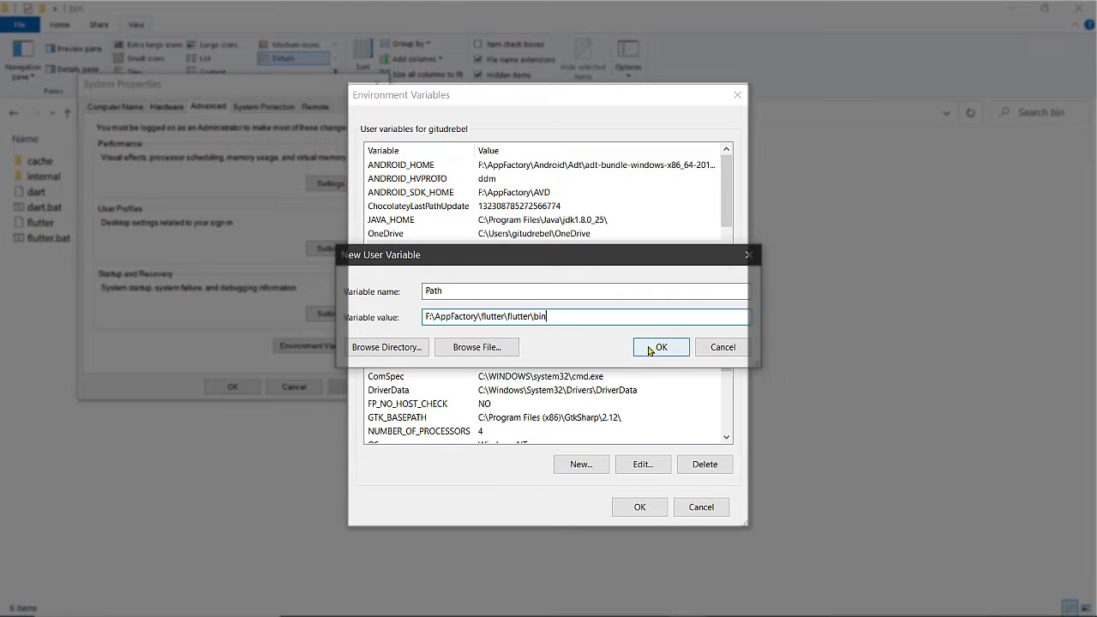
pyautogui.click(656, 347)
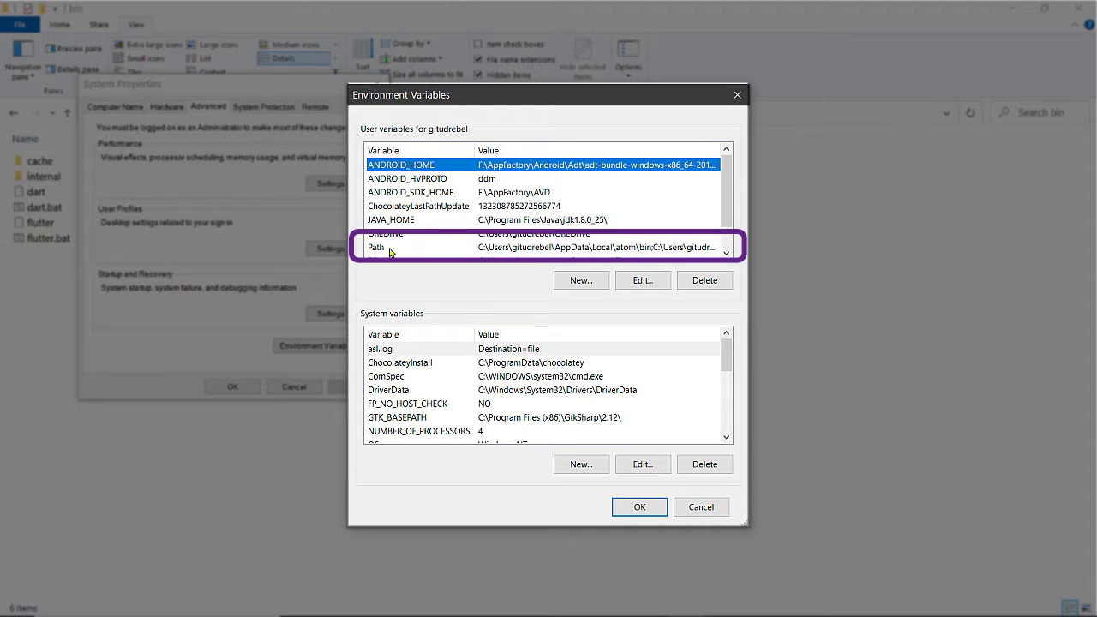
# Step: Add F:\AppFactory\flutter\flutter\bin as a new entry in the existing Path user variable
pyautogui.doubleClick(486, 248)
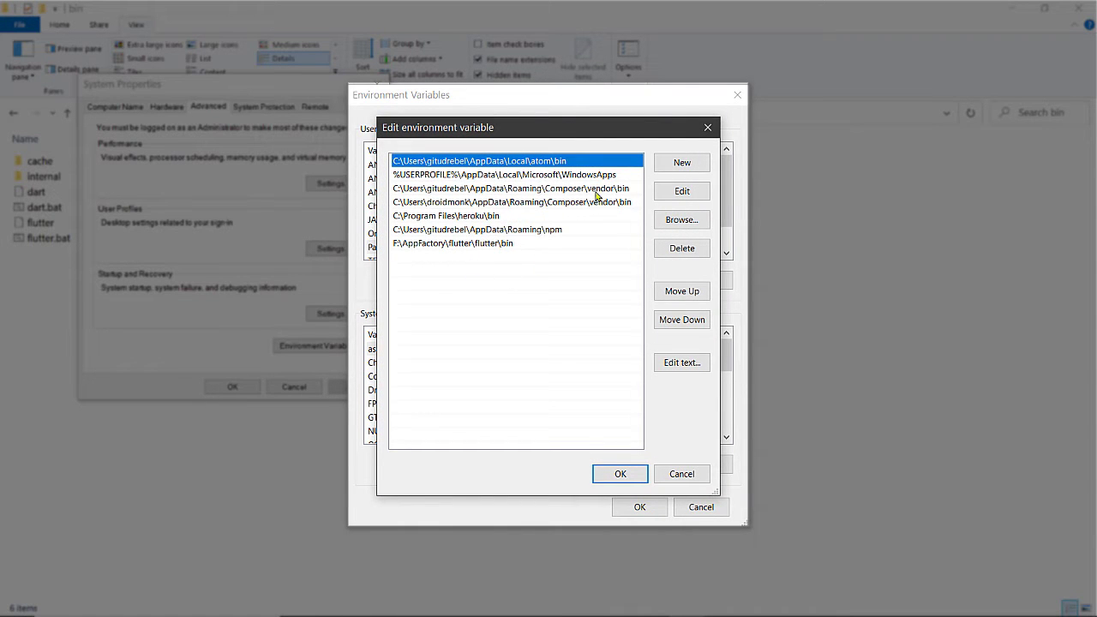
pyautogui.click(672, 167)
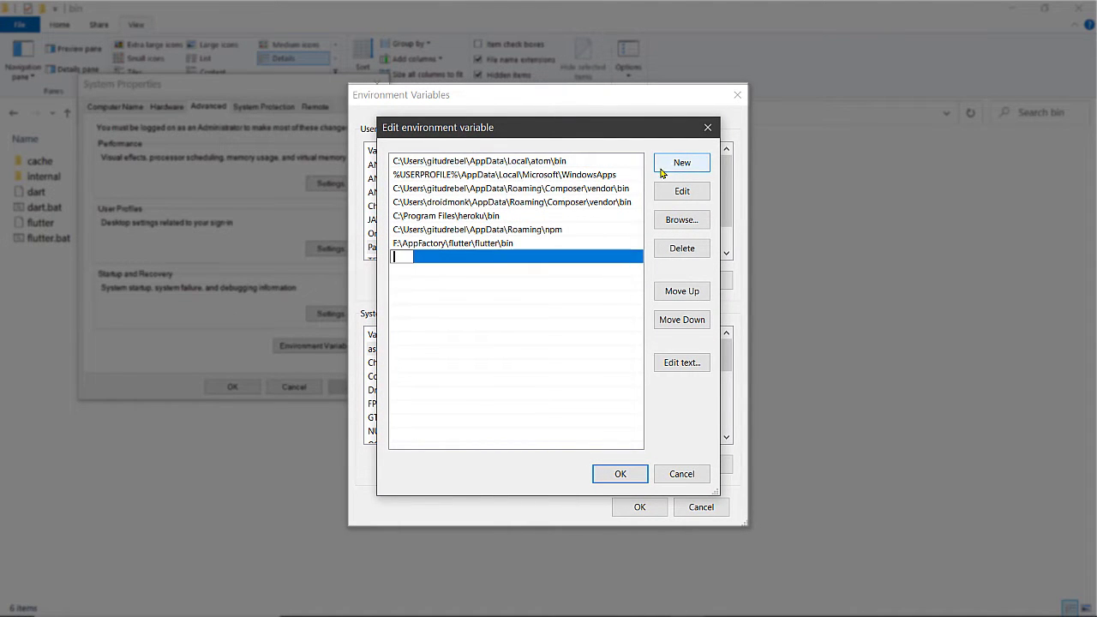
pyautogui.hotkey('ctrl', 'v')
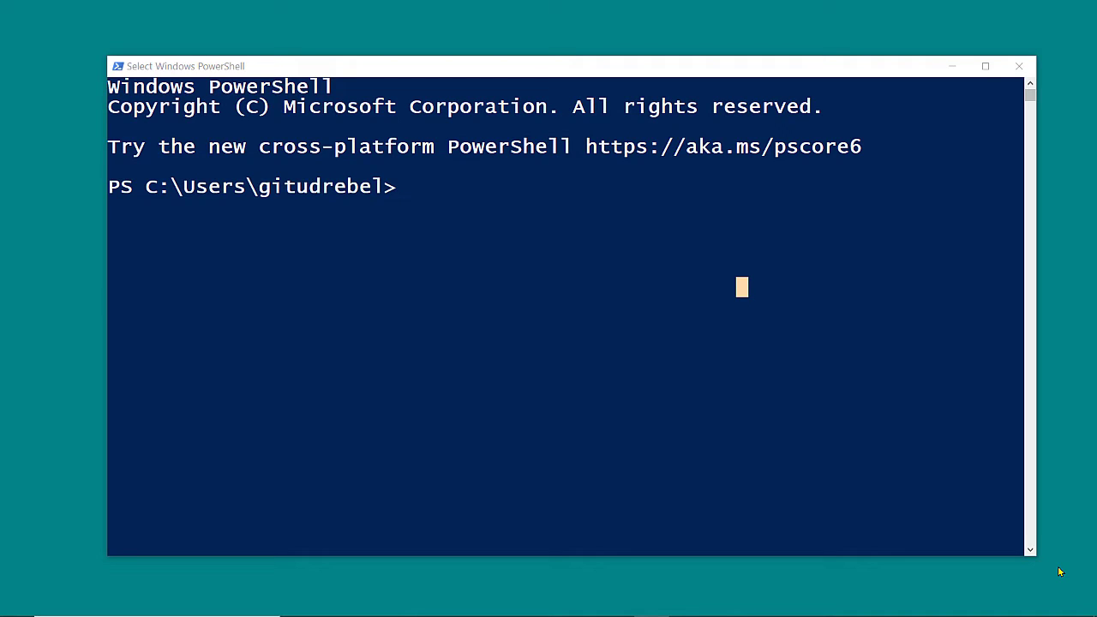
# Step: Run flutter --version in the PowerShell window
pyautogui.click(886, 532)
pyautogui.click(639, 406)
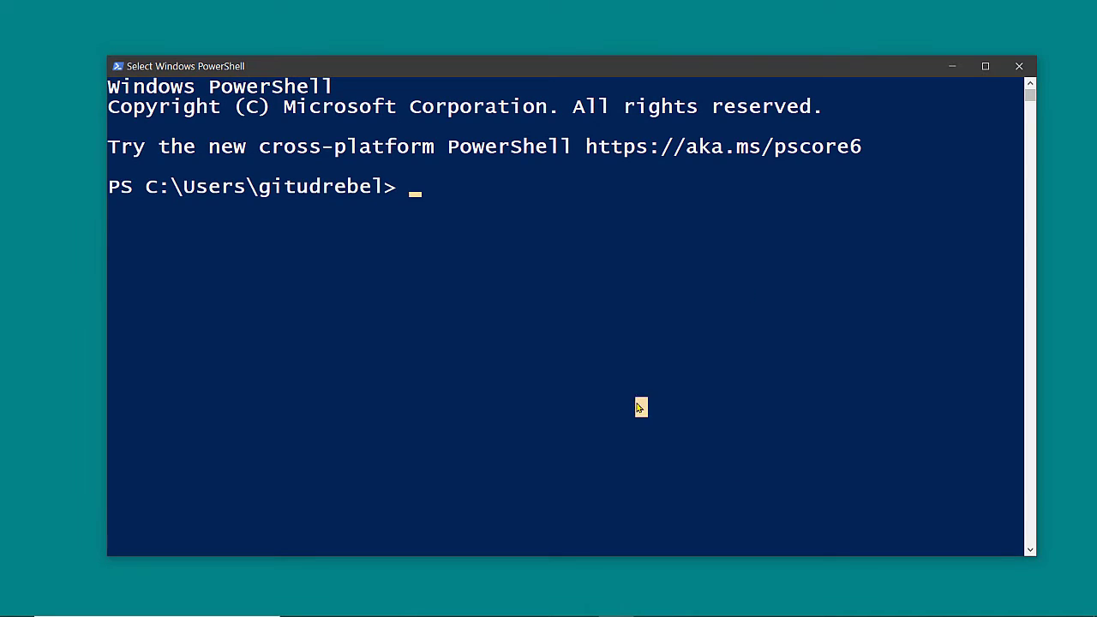
pyautogui.write('flutter ')
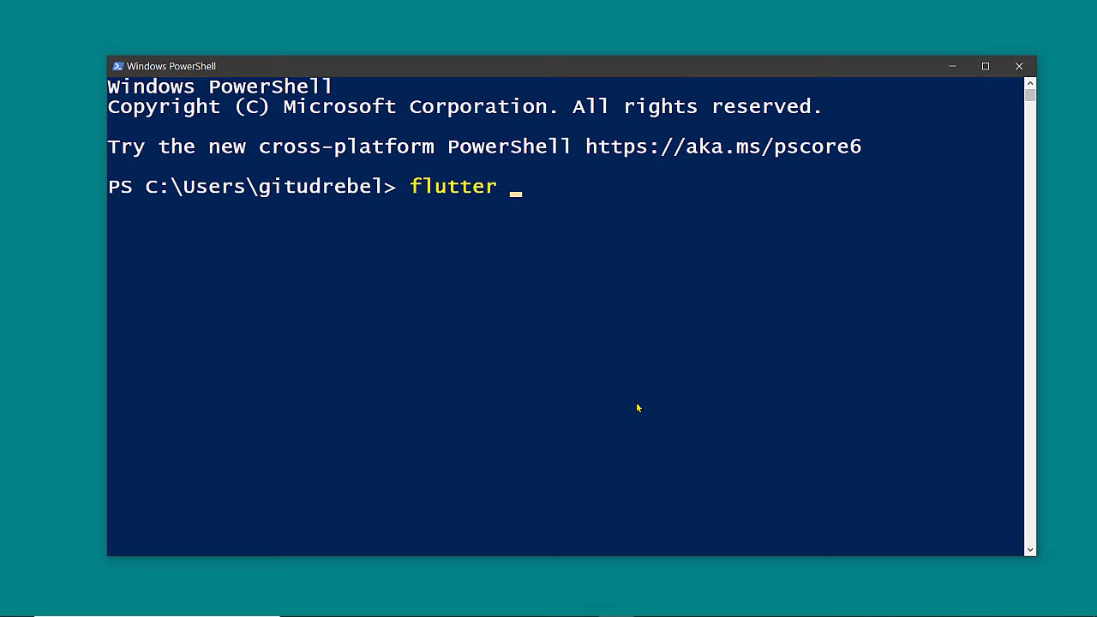
pyautogui.write('--version')
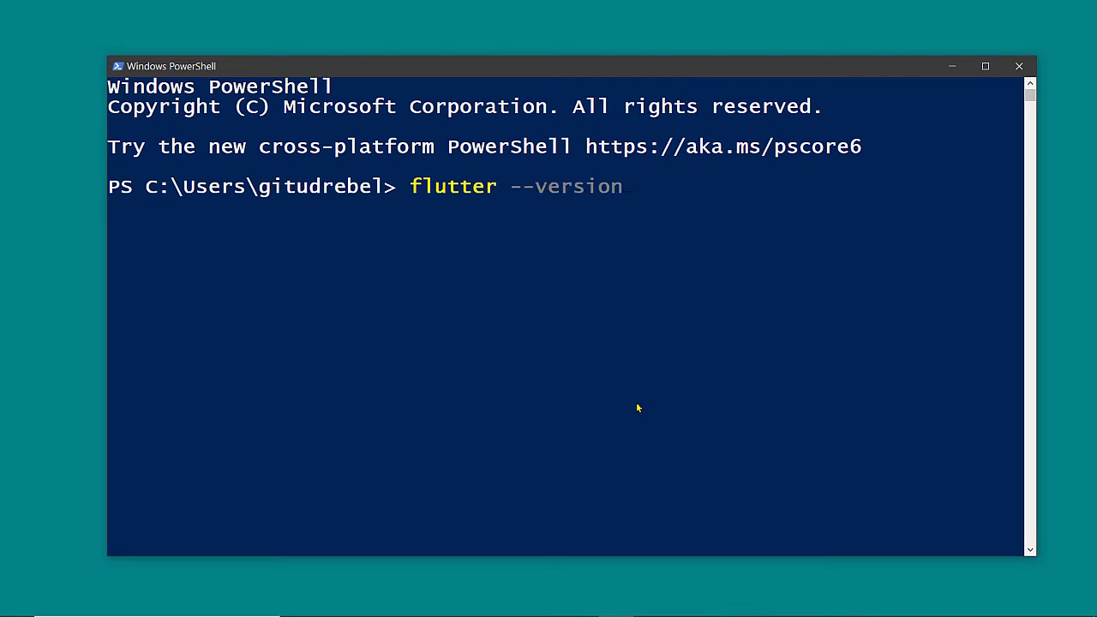
pyautogui.press('Return')
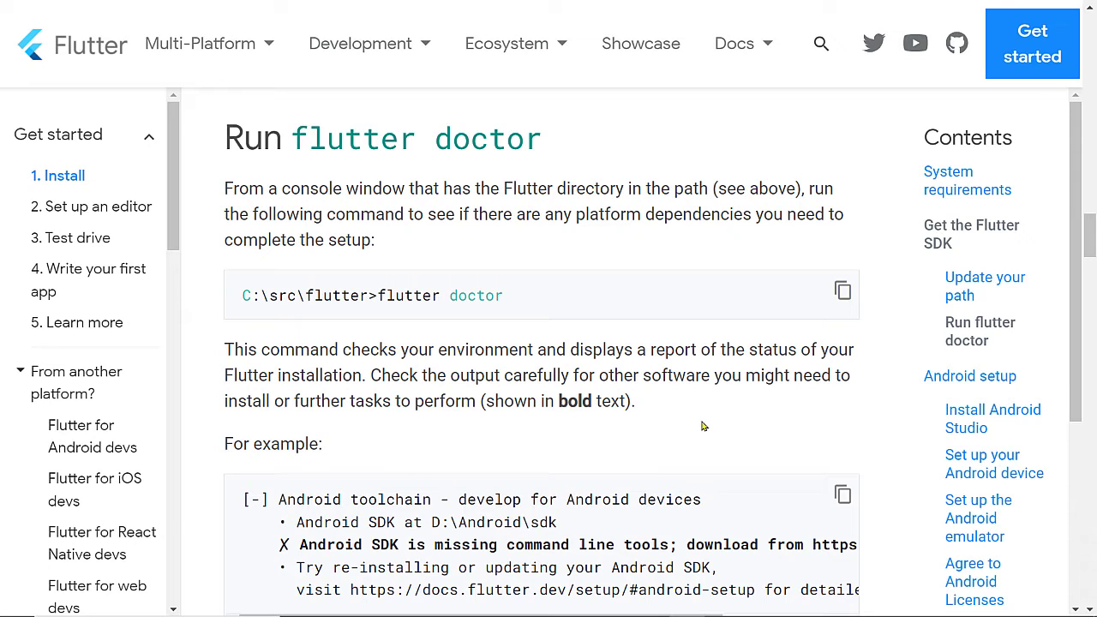
# Step: Open a PowerShell window in the folder F:\AppFactory\flutter\flutter and run flutter doctor there
pyautogui.hotkey('alt', 'Tab')
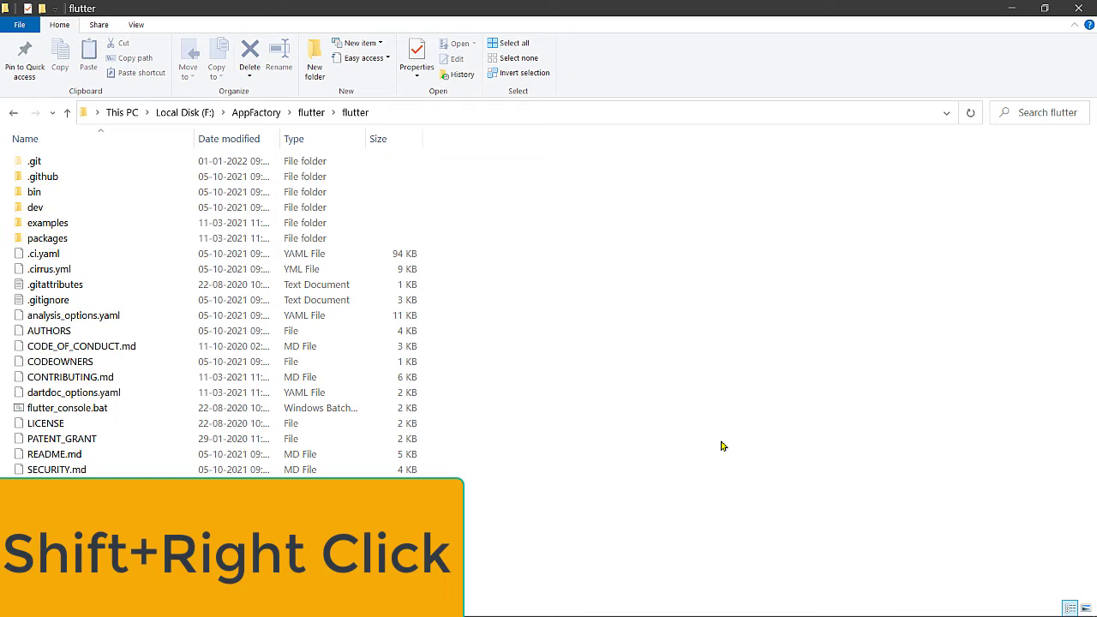
pyautogui.keyDown('shift'); pyautogui.rightClick(721, 445); pyautogui.keyUp('shift')
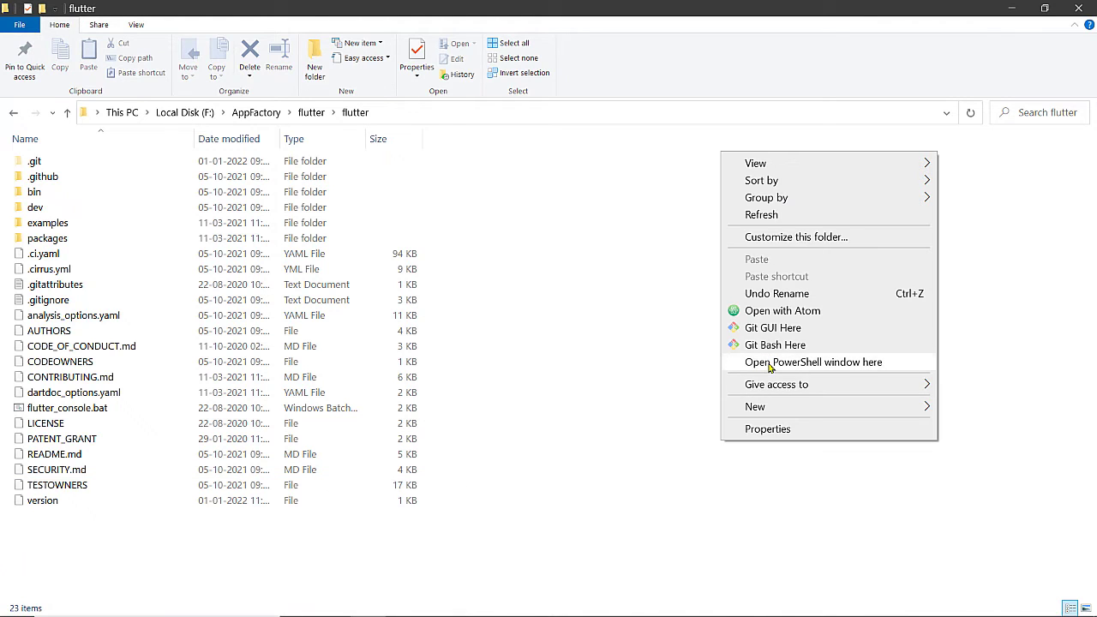
pyautogui.click(769, 362)
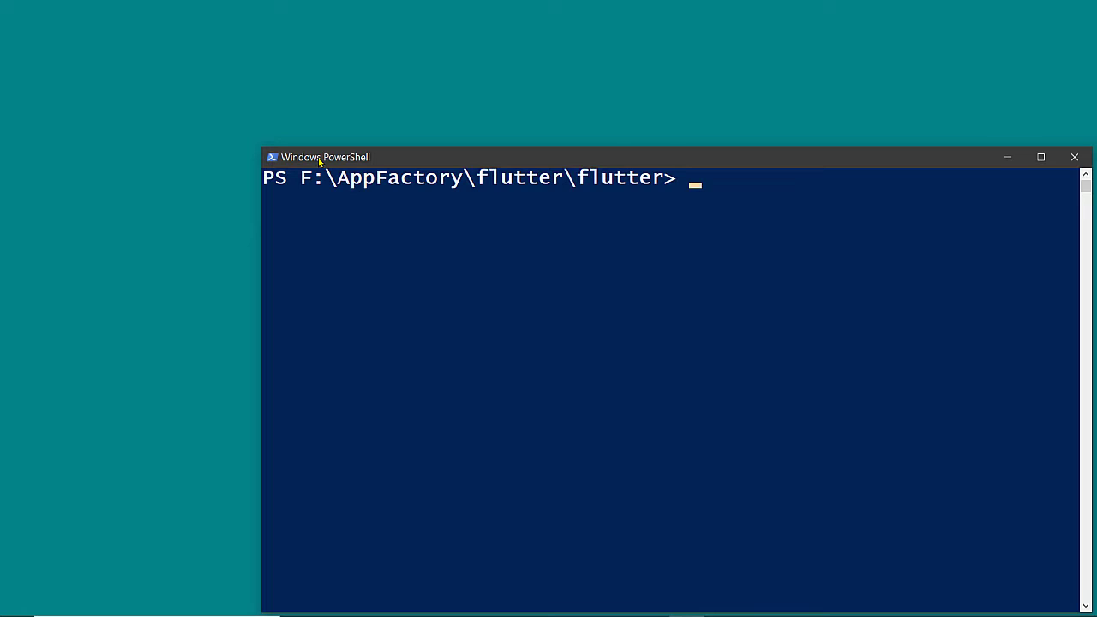
pyautogui.moveTo(320, 157); pyautogui.dragTo(191, 114)
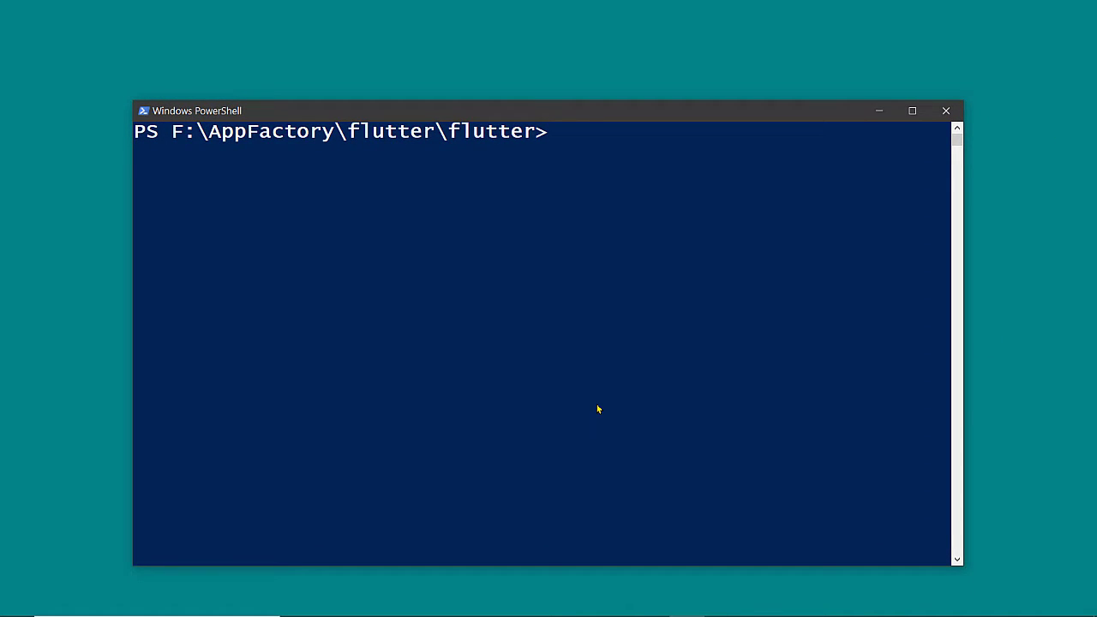
pyautogui.write('flutter doctor')
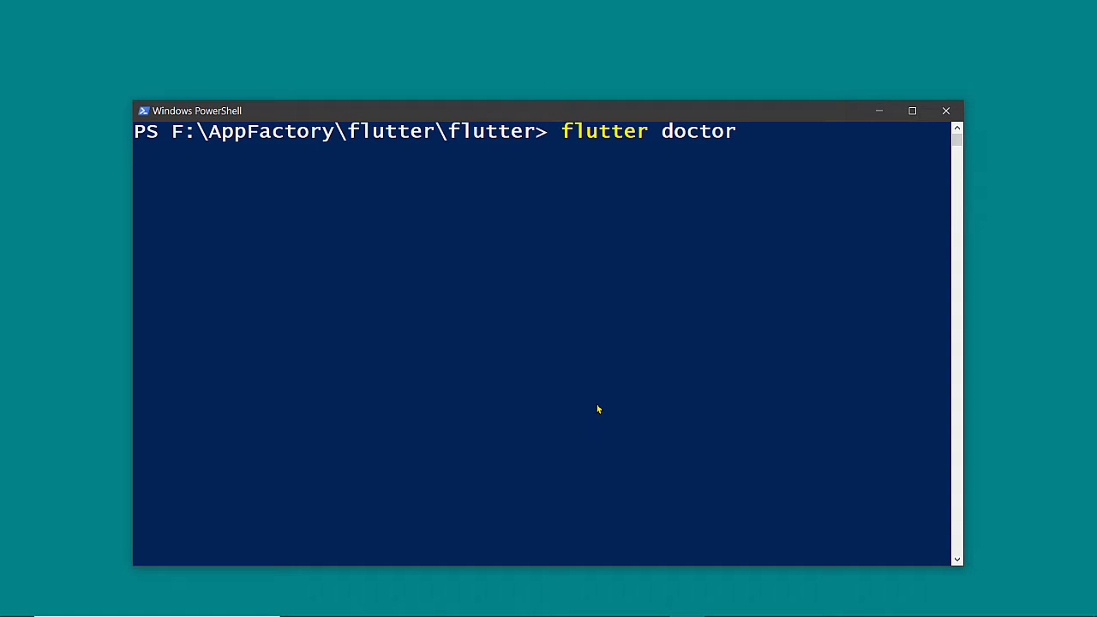
pyautogui.press('Return')
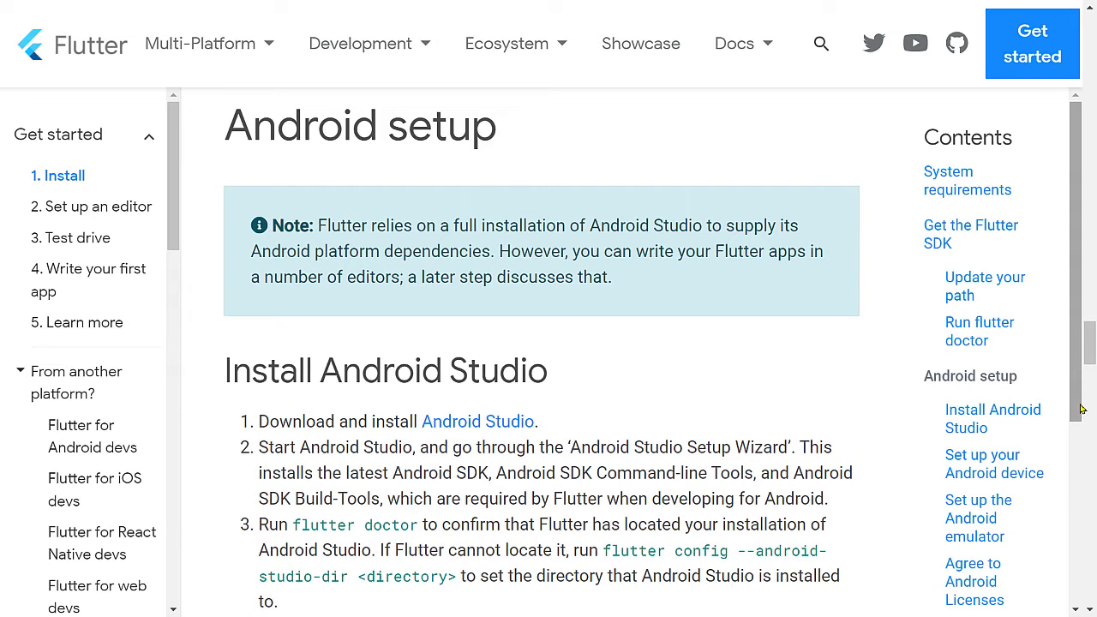
# Step: Look through the contents list of the Flutter install guide in the browser and open the Set up an editor page
pyautogui.moveTo(1079, 405); pyautogui.dragTo(1079, 612)
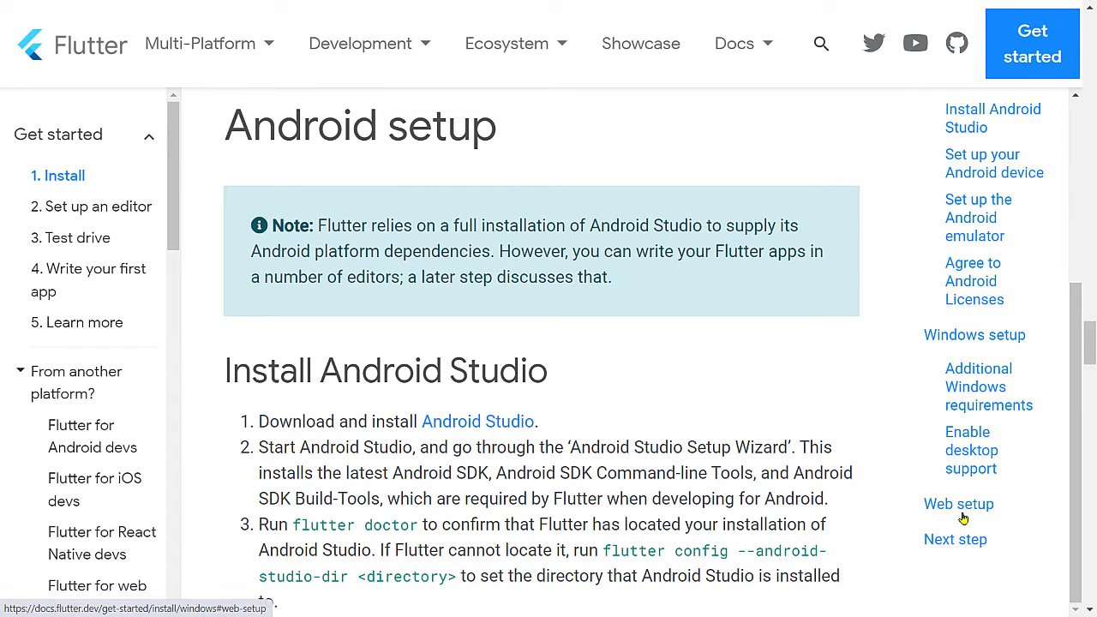
pyautogui.scroll(3, 974, 277)
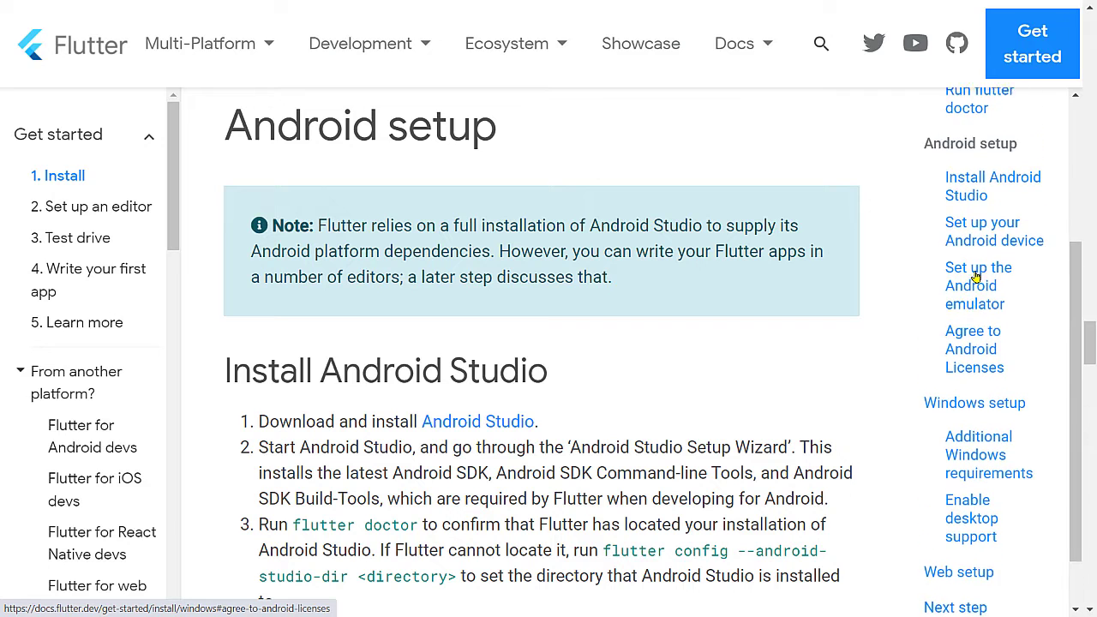
pyautogui.scroll(5, 974, 276)
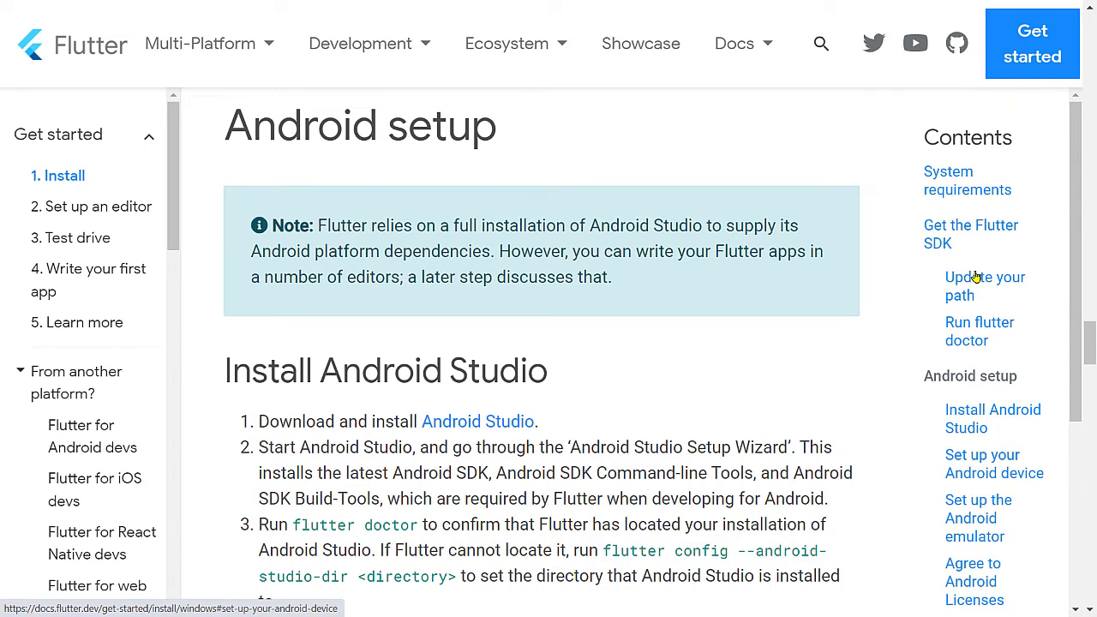
pyautogui.scroll(-8, 974, 277)
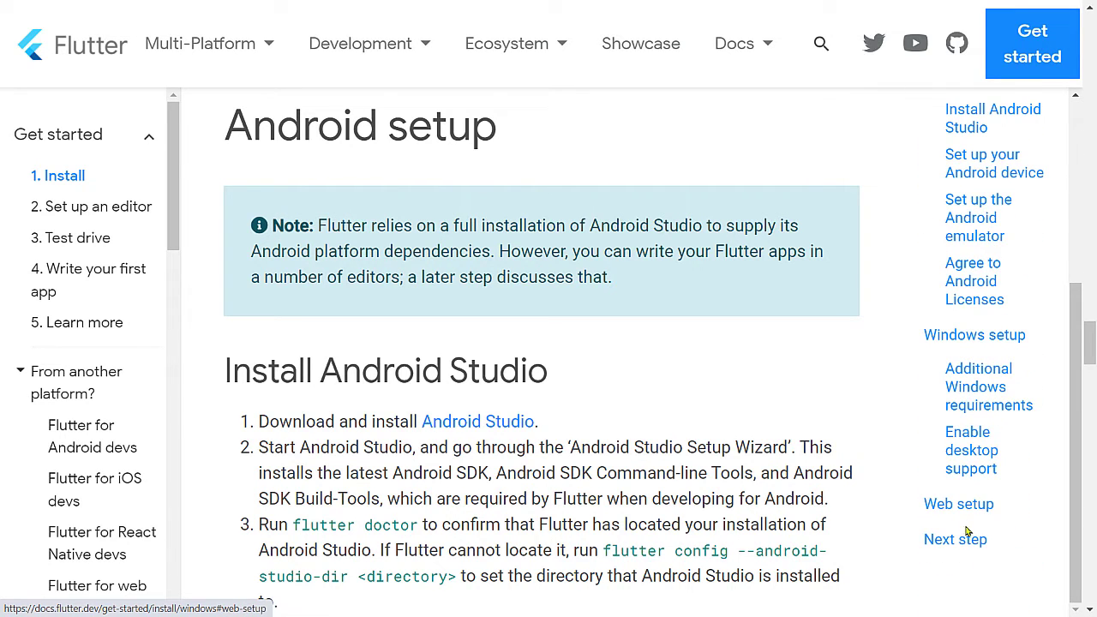
pyautogui.click(967, 539)
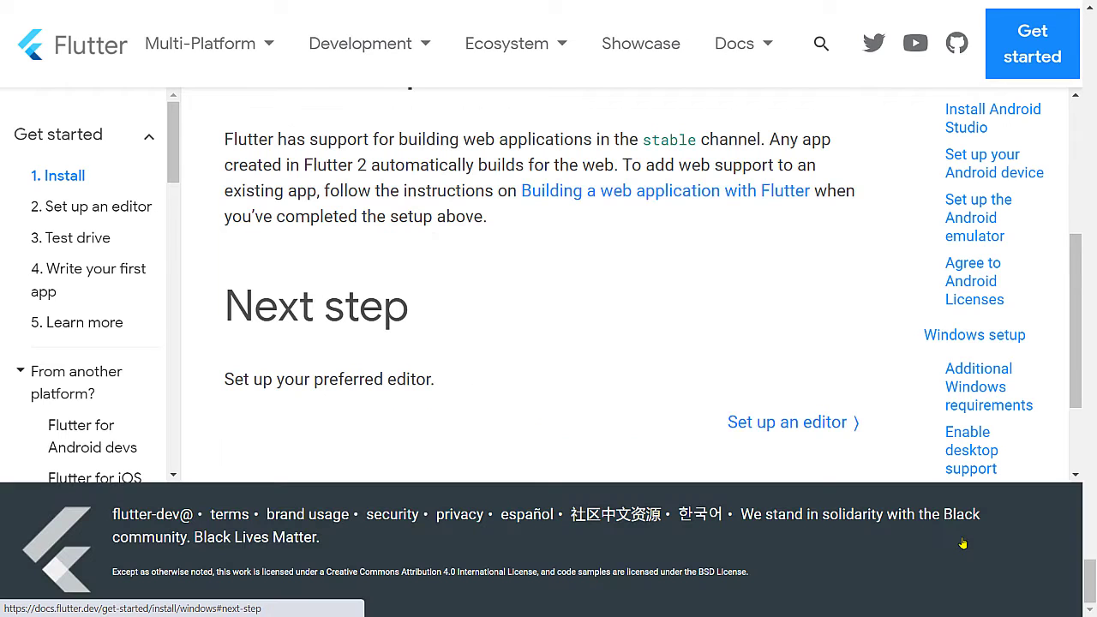
pyautogui.click(804, 422)
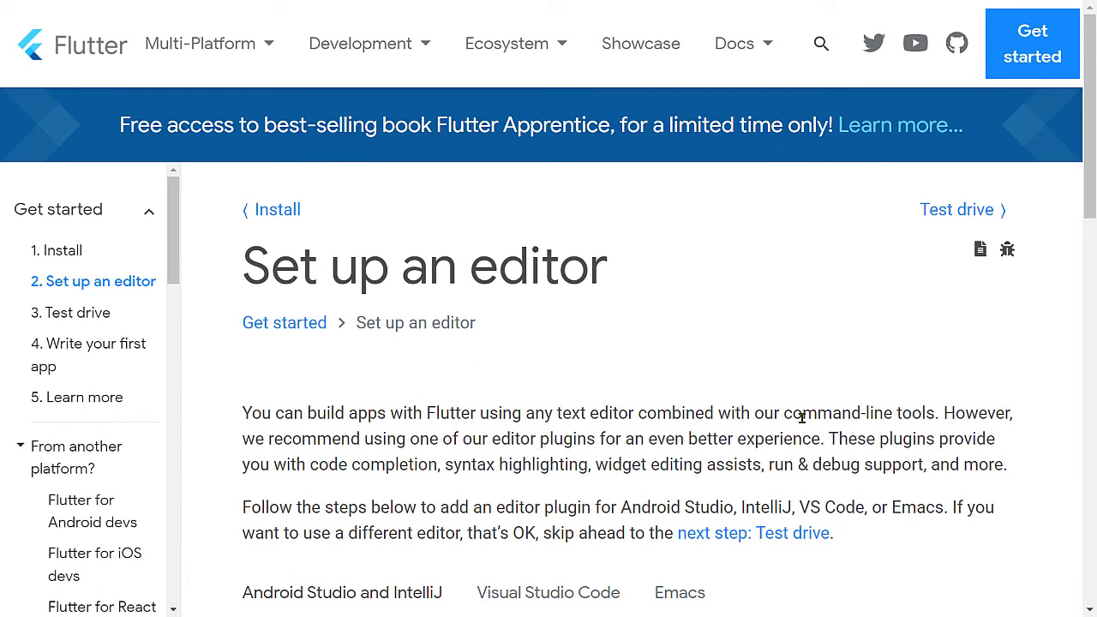
# Step: Read the Android Studio and IntelliJ installation and plugin instructions on the Set up an editor page
pyautogui.scroll(-5, 803, 420)
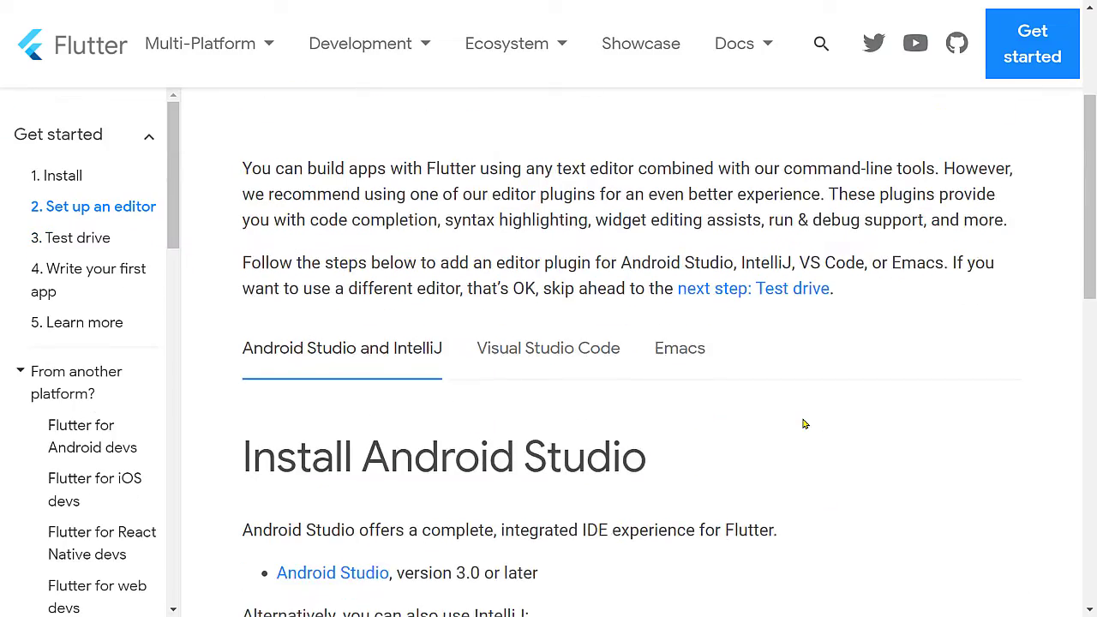
pyautogui.scroll(-8, 803, 423)
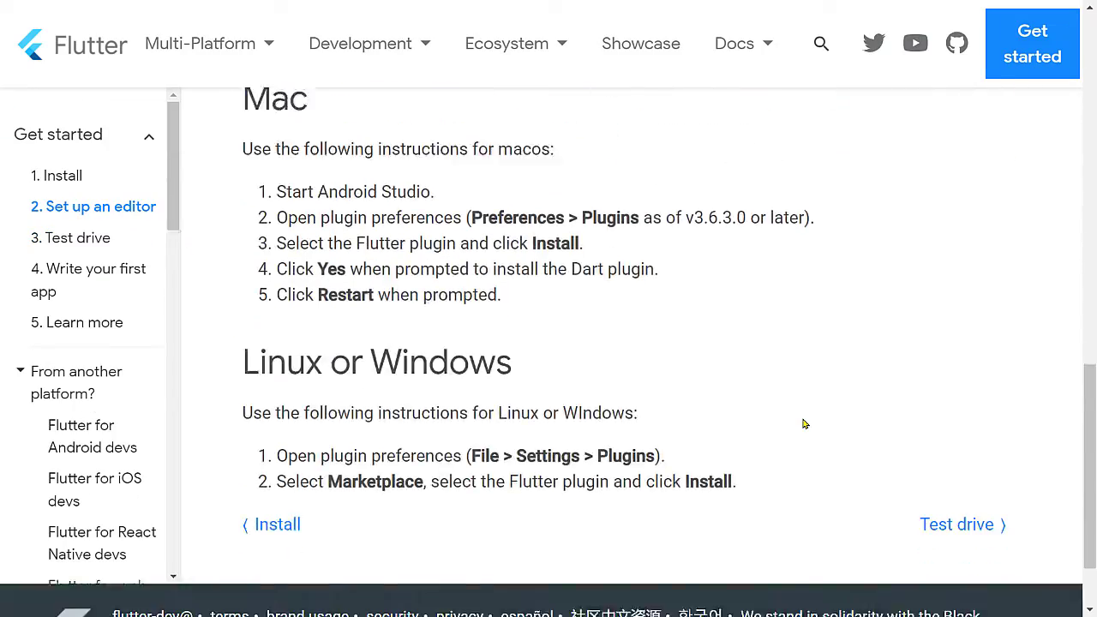
pyautogui.scroll(5, 804, 423)
pyautogui.scroll(7, 803, 424)
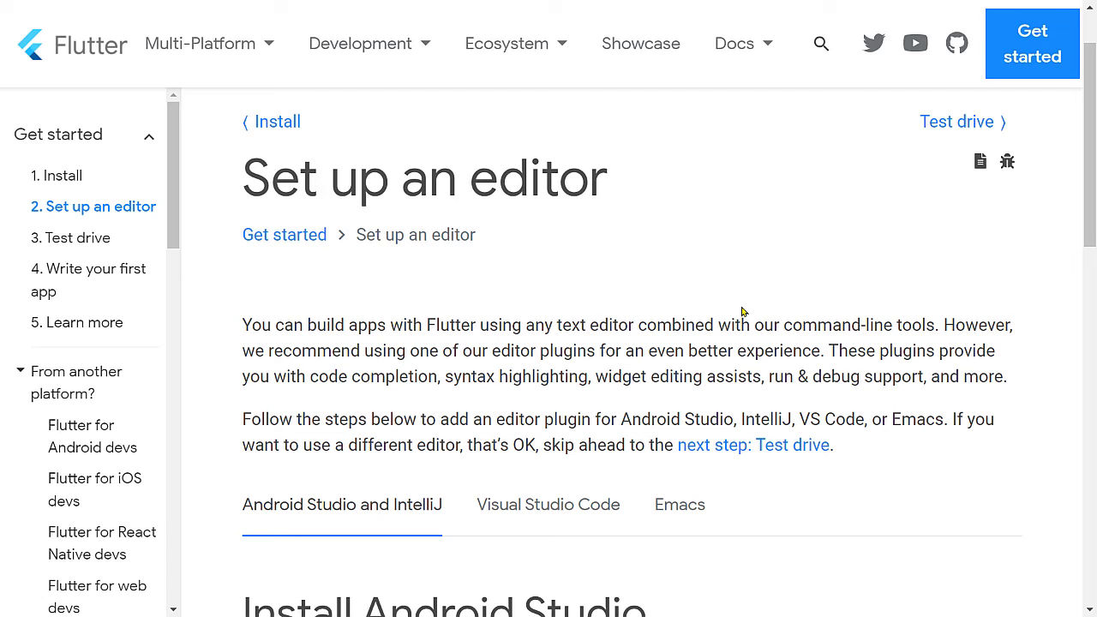
pyautogui.scroll(-3, 742, 311)
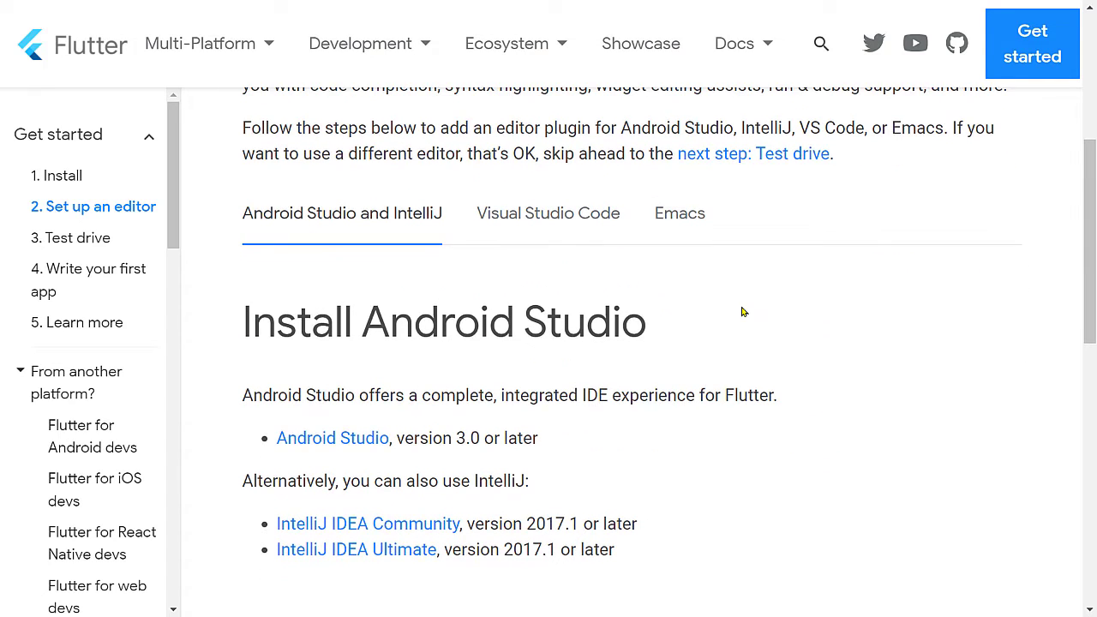
pyautogui.scroll(-1, 742, 311)
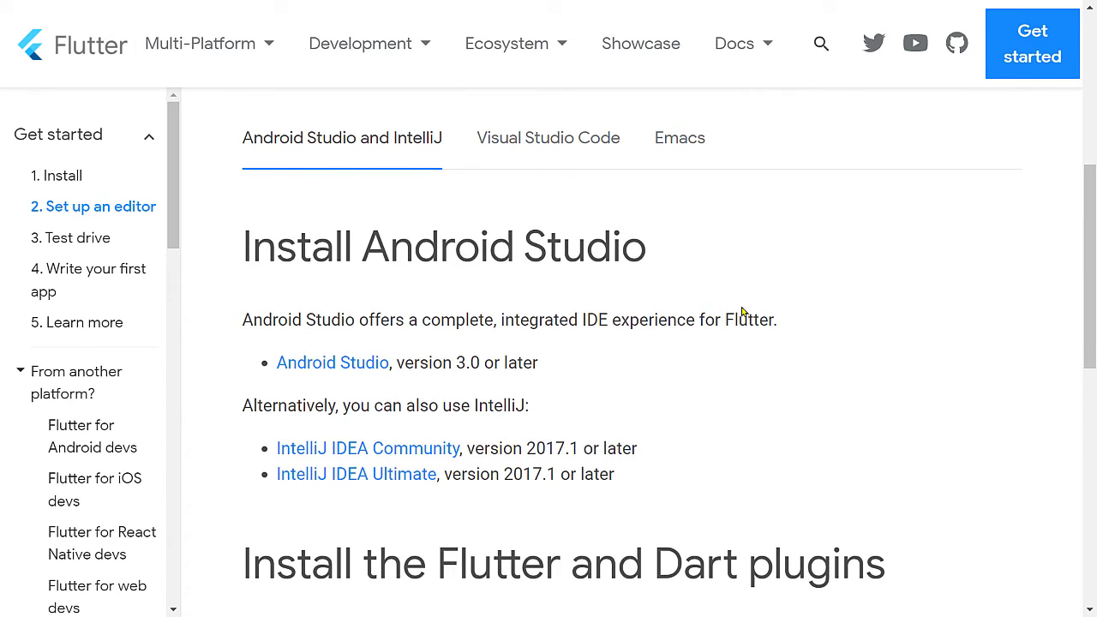
pyautogui.scroll(1, 742, 311)
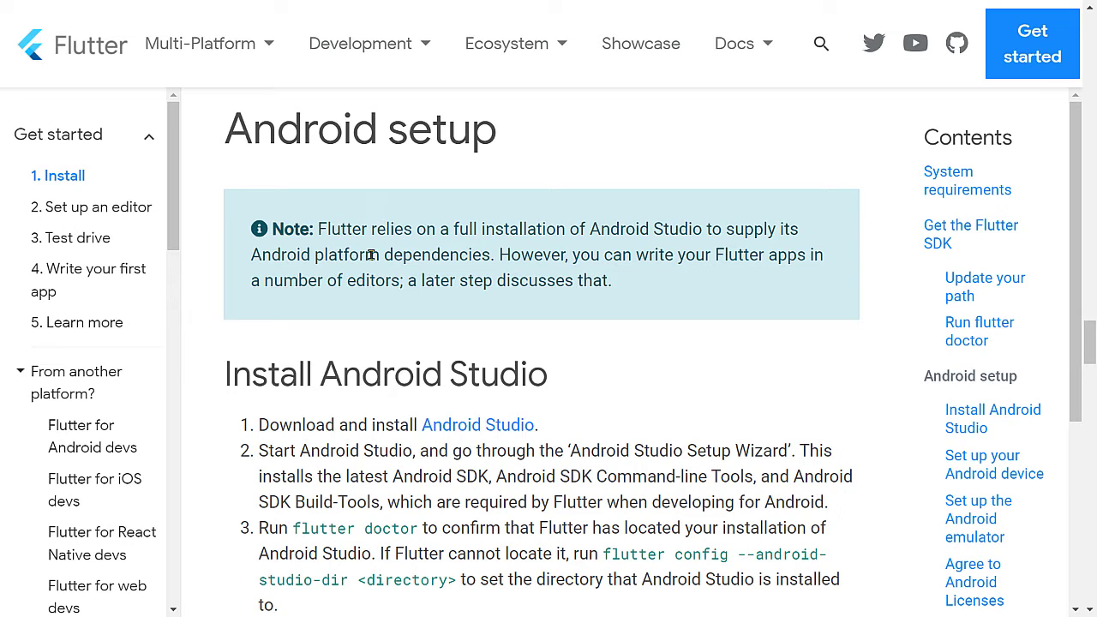
# Step: Follow the Android Studio download link in the install guide's Android setup section and copy the flutter doctor --android-licenses command
pyautogui.scroll(-1, 372, 279)
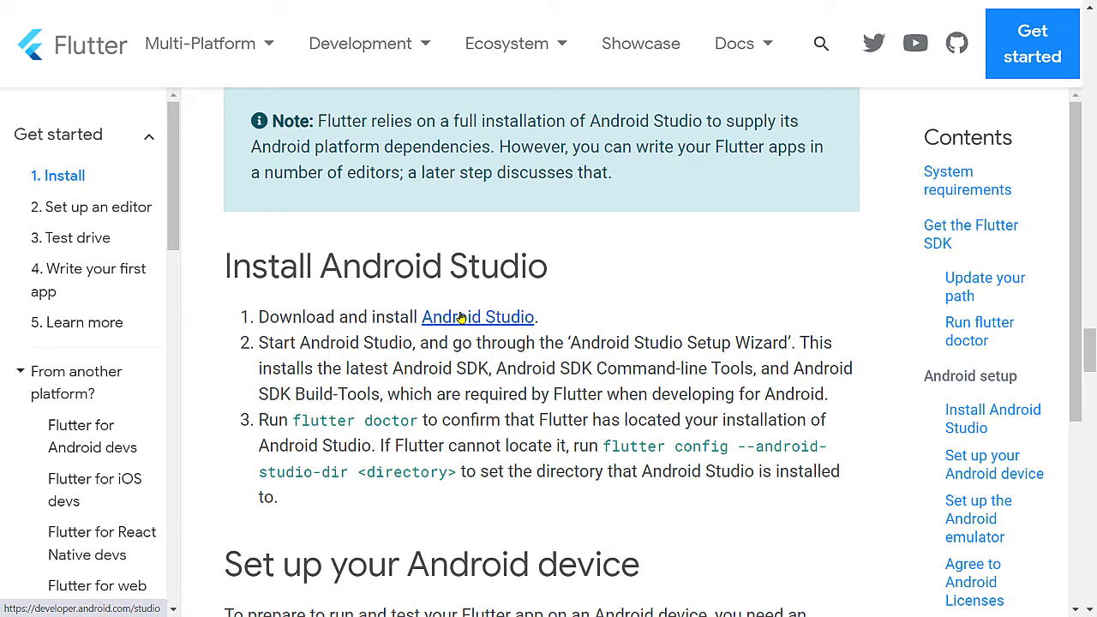
pyautogui.click(460, 318)
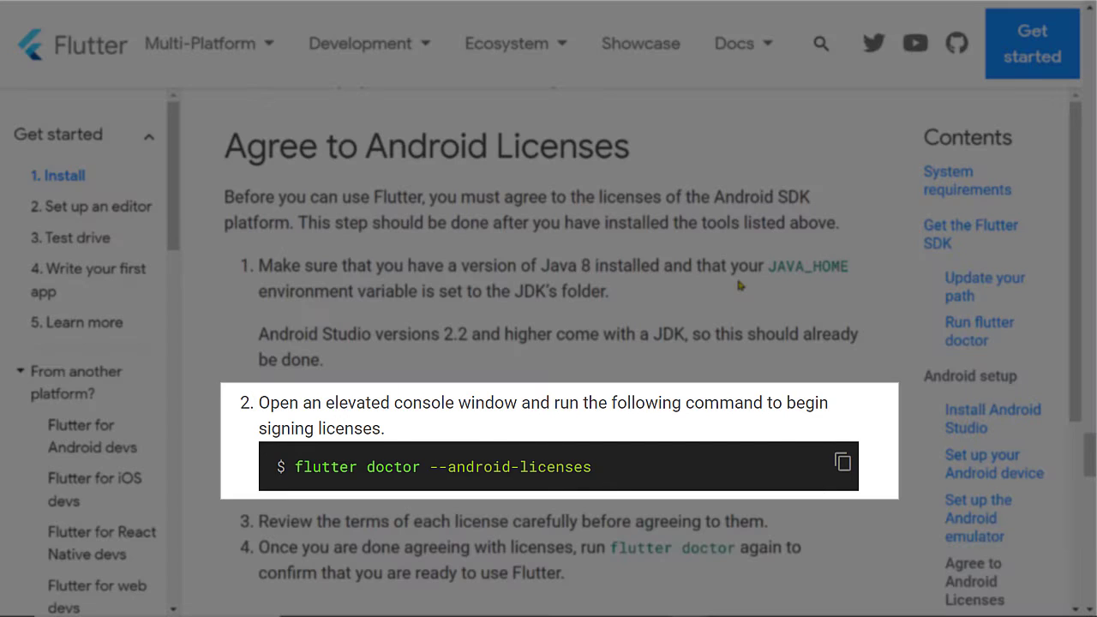
pyautogui.click(842, 464)
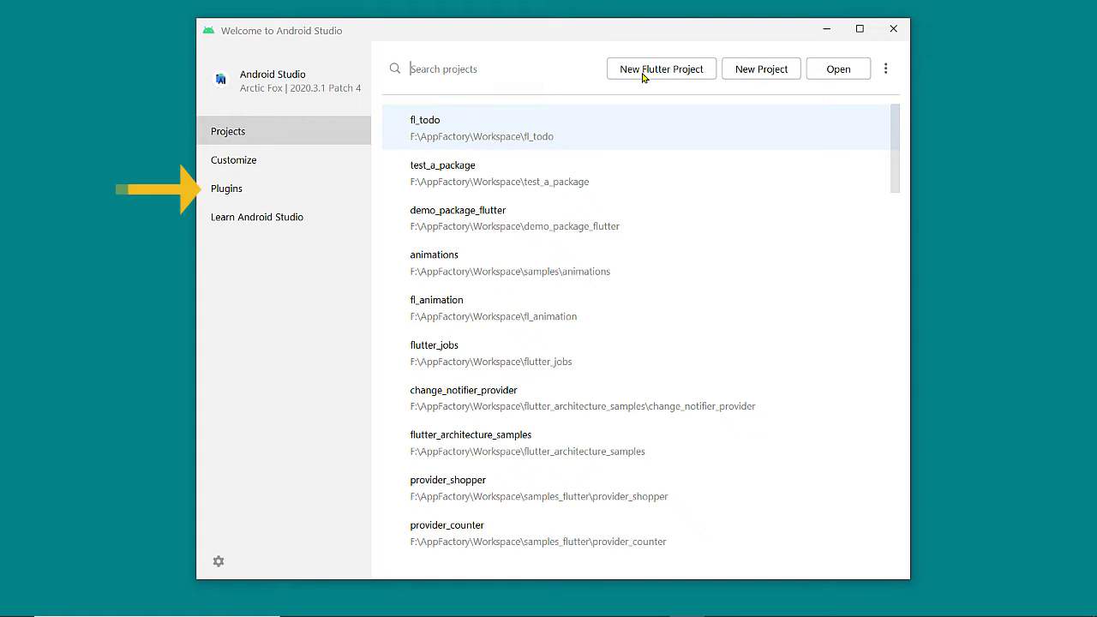
# Step: Switch to Android Studio and search the installed plugins for flutter
pyautogui.click(230, 191)
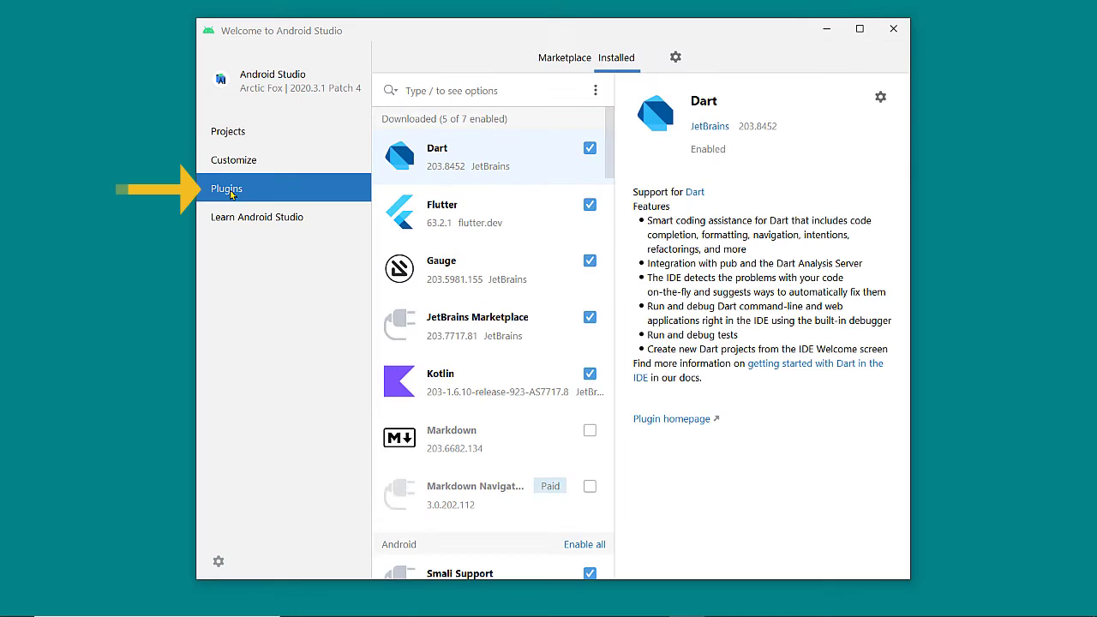
pyautogui.click(475, 84)
pyautogui.write('flu')
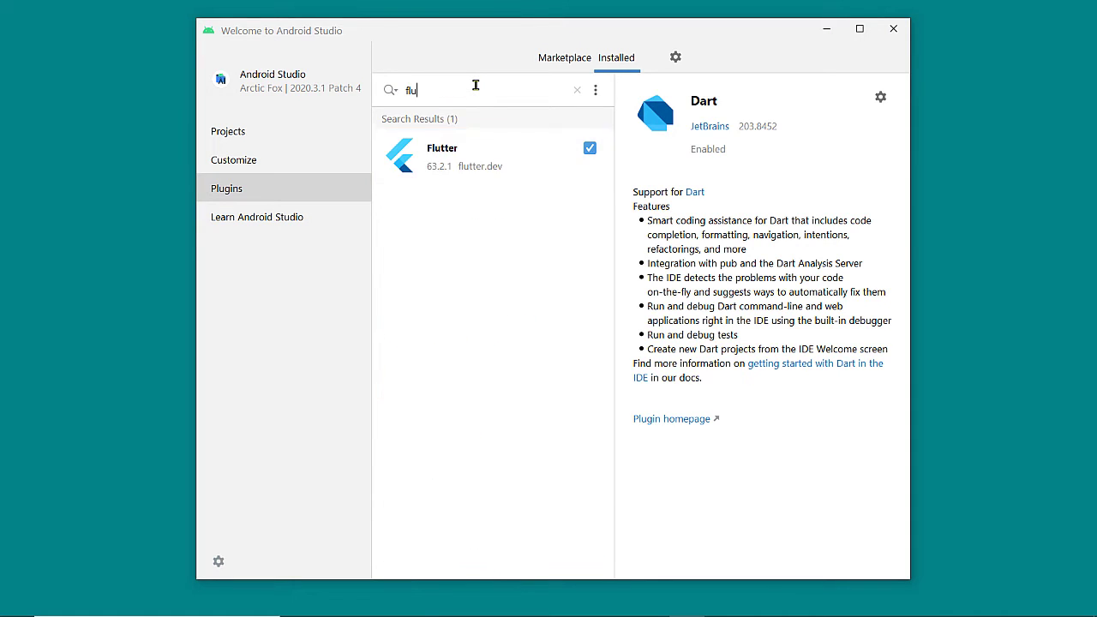
pyautogui.write('tter')
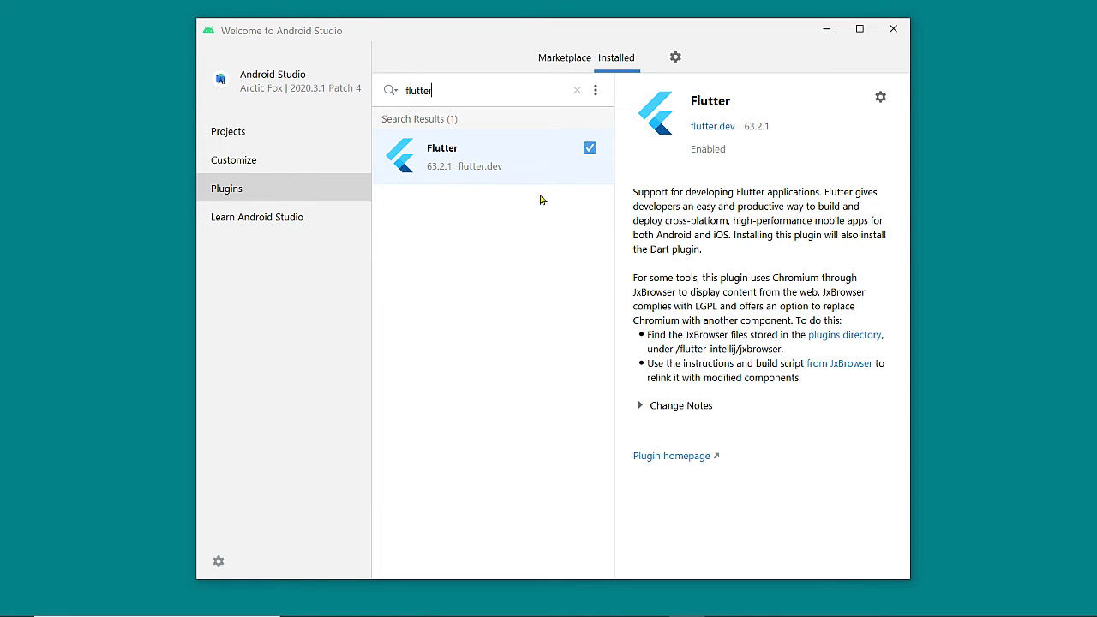
# Step: Start a new Flutter project in Android Studio, keep the SDK path F:\AppFactory\flutter\flutter, and name the project flutter_todo
pyautogui.click(275, 131)
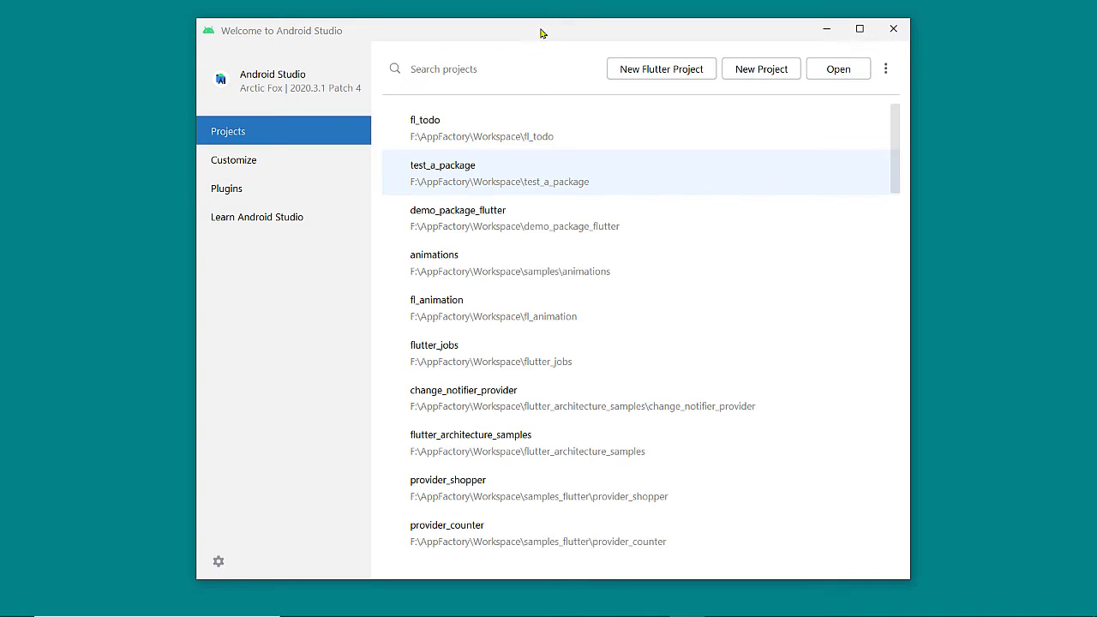
pyautogui.click(653, 72)
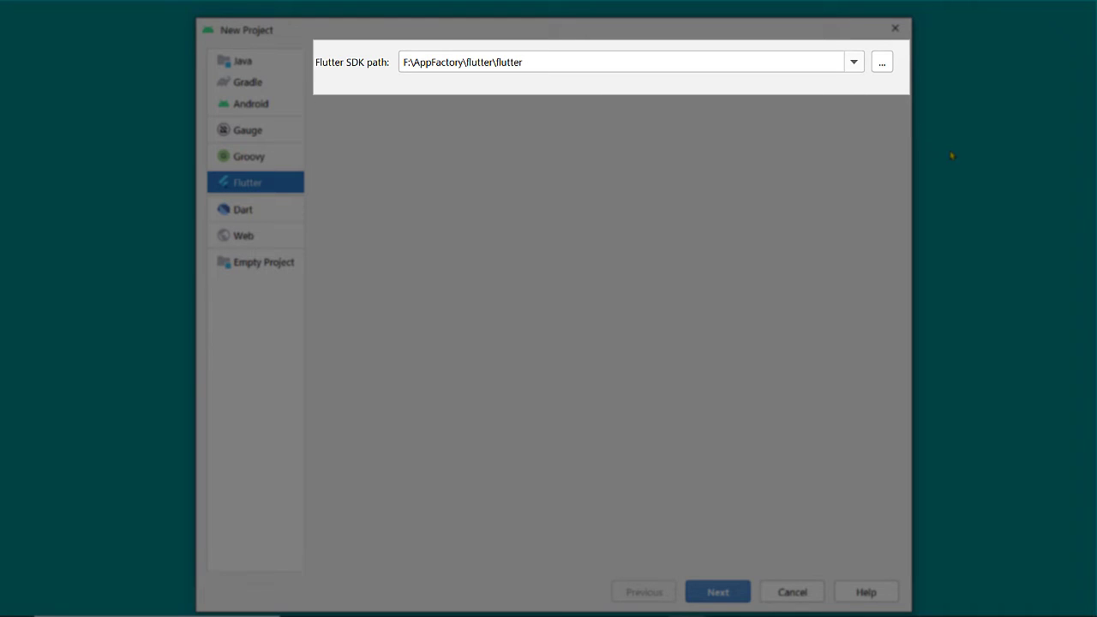
pyautogui.click(881, 62)
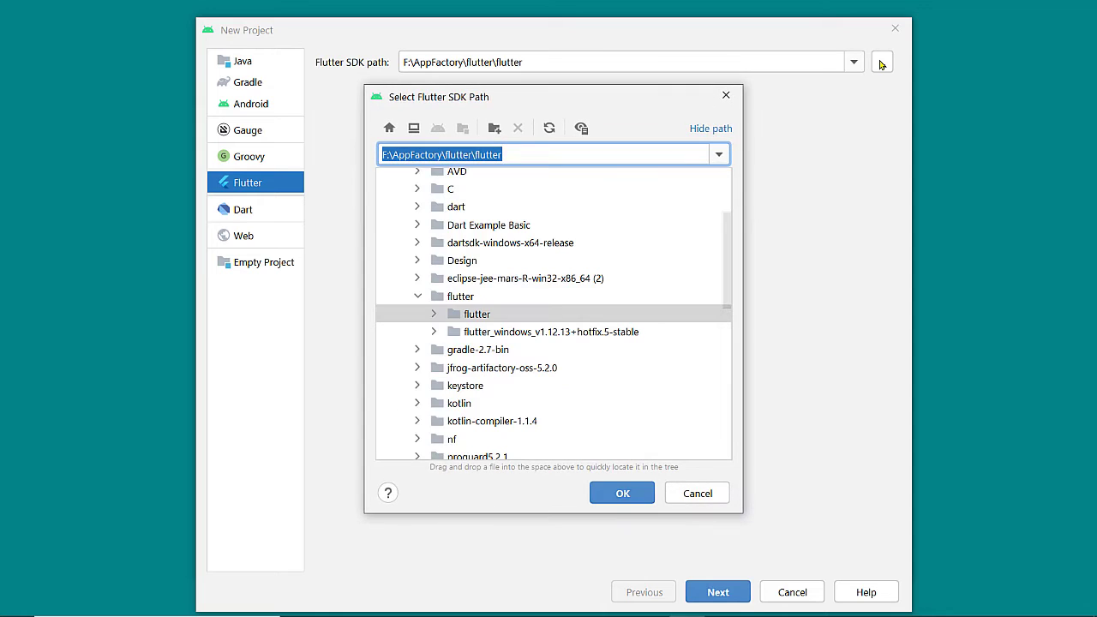
pyautogui.click(726, 96)
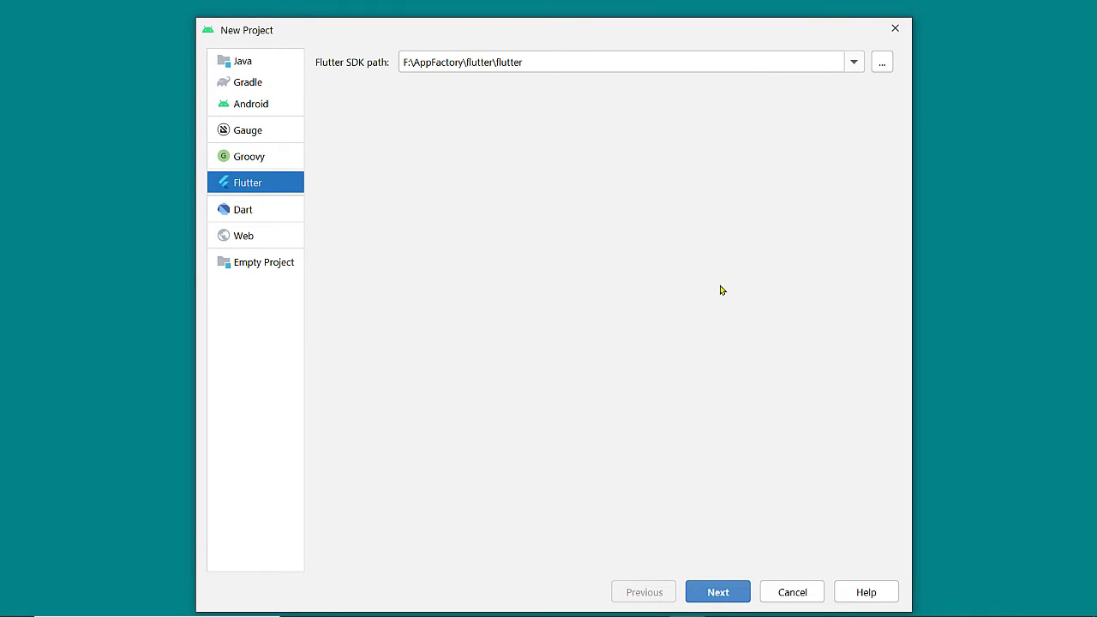
pyautogui.click(735, 591)
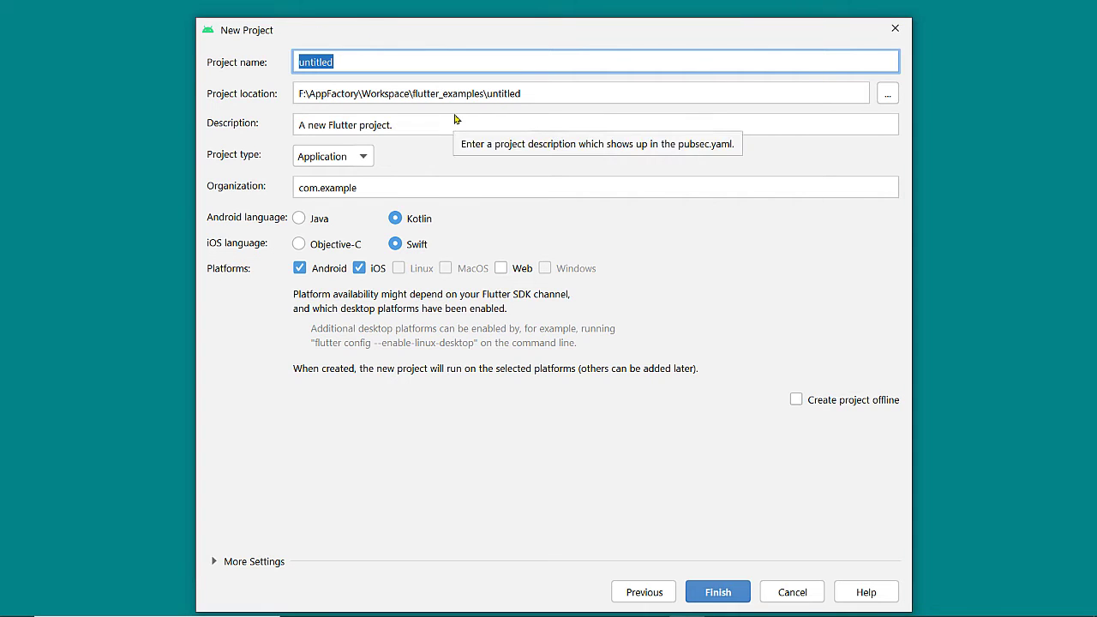
pyautogui.write('flutter')
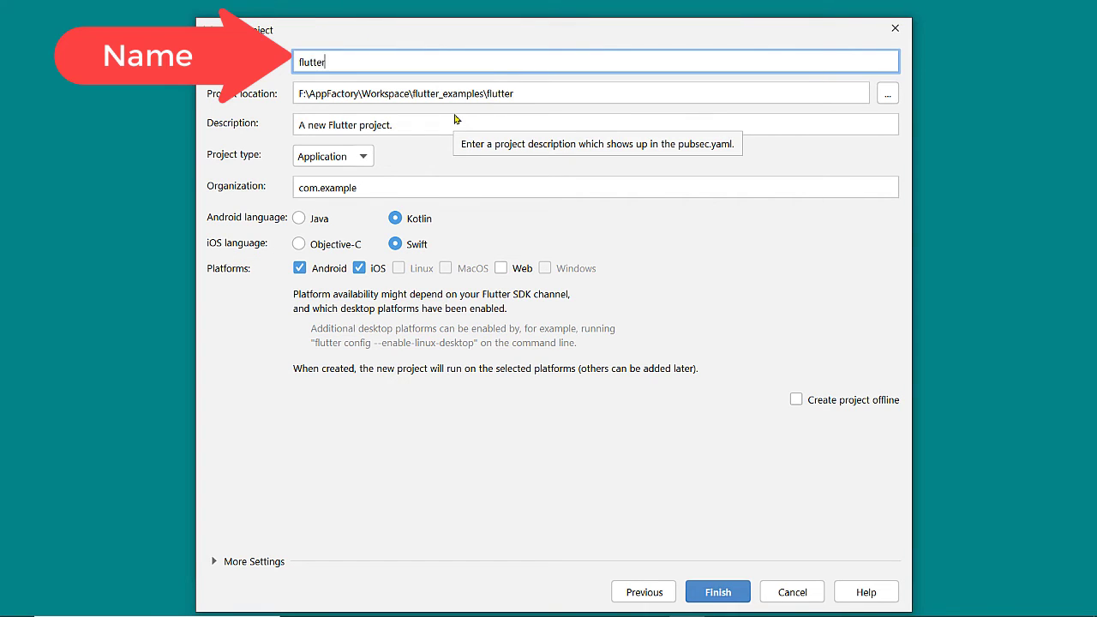
pyautogui.write('_todo')
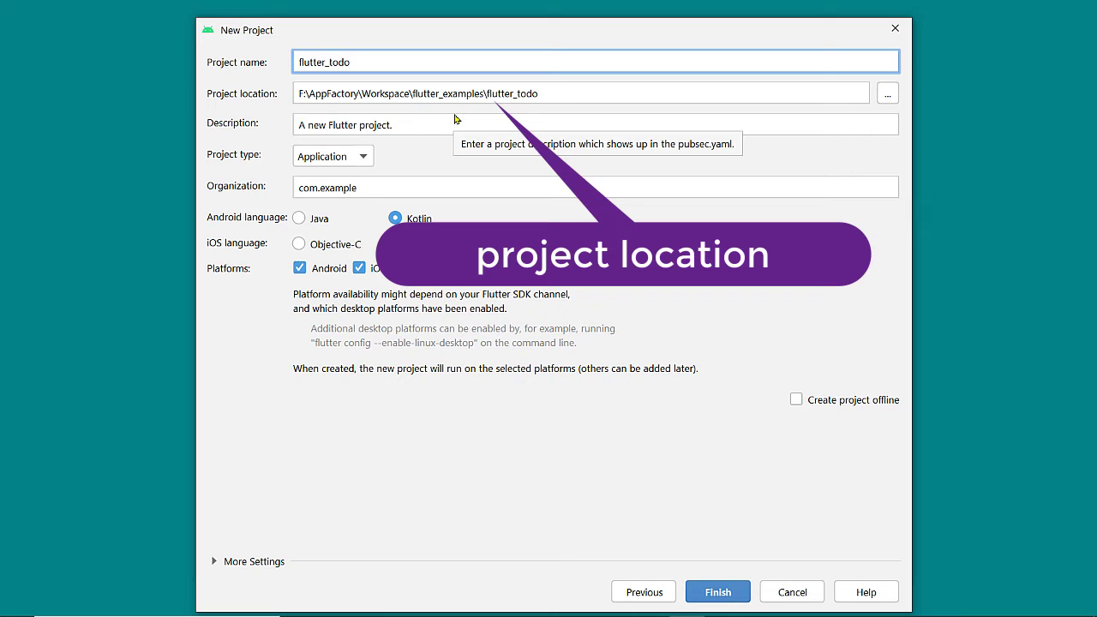
# Step: Set the project location to F:\AppFactory\Workspace\flutter_todo, keep the Application project type, and create the project along with its missing directory
pyautogui.click(486, 93)
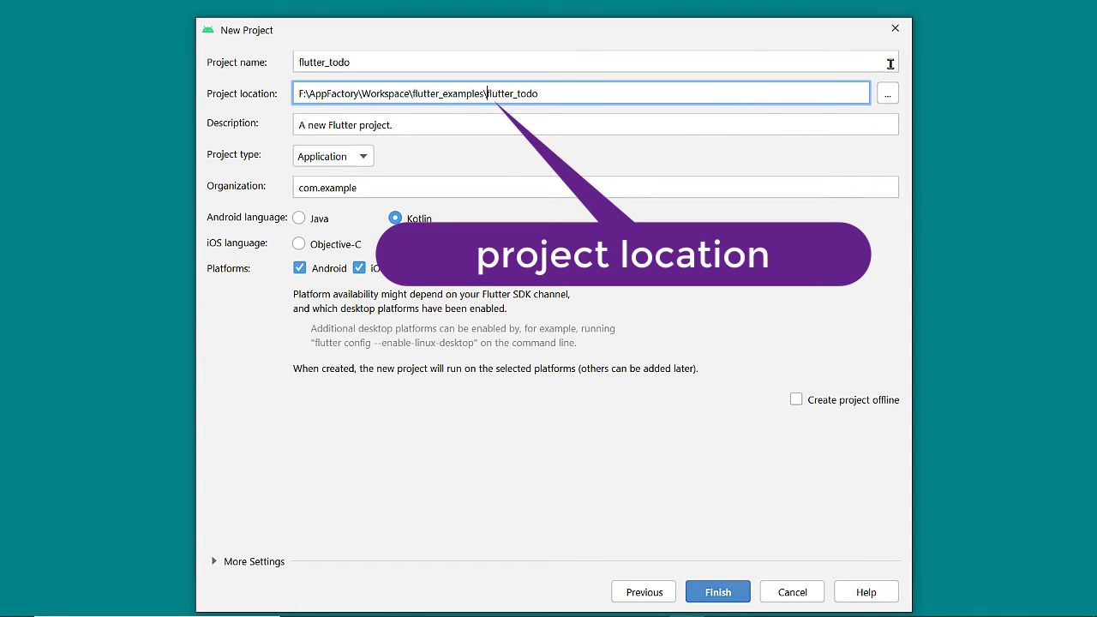
pyautogui.click(886, 94)
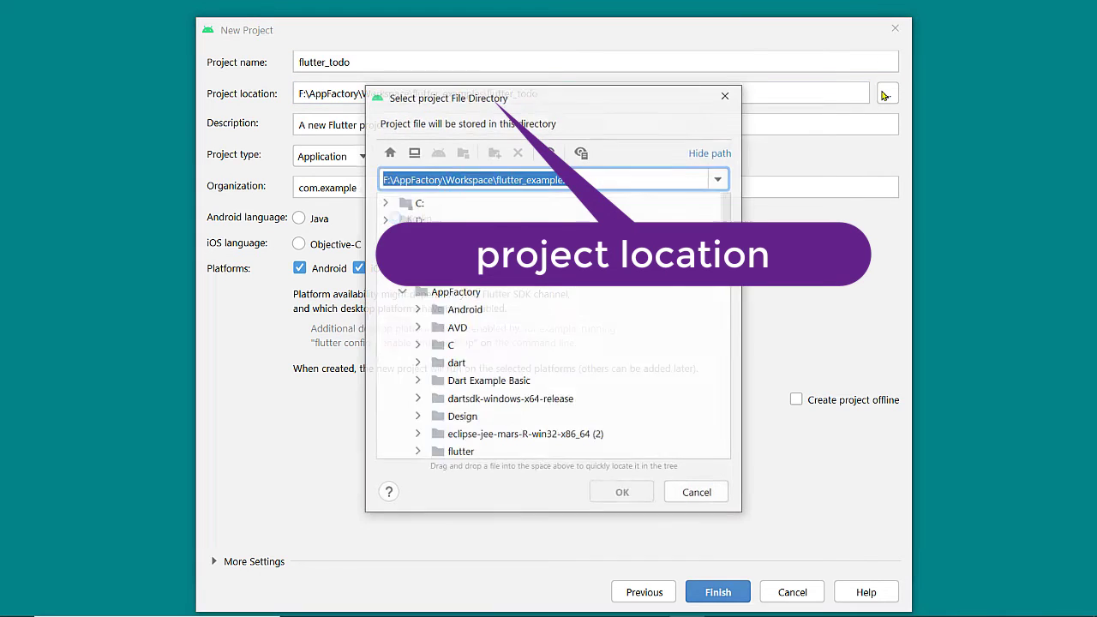
pyautogui.click(725, 95)
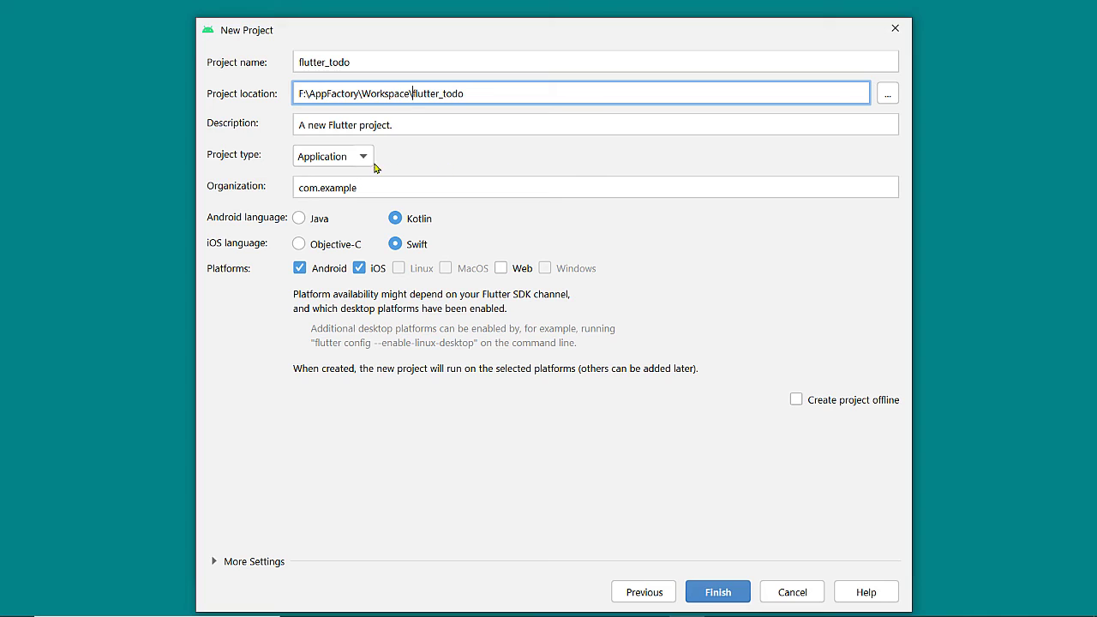
pyautogui.click(365, 160)
pyautogui.click(365, 161)
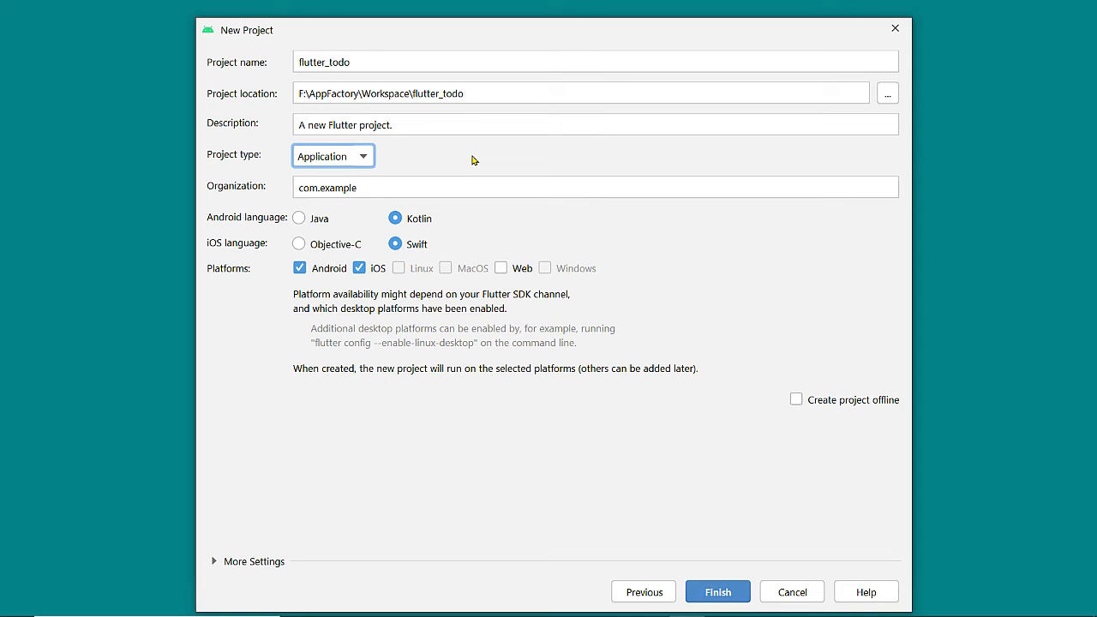
pyautogui.click(719, 591)
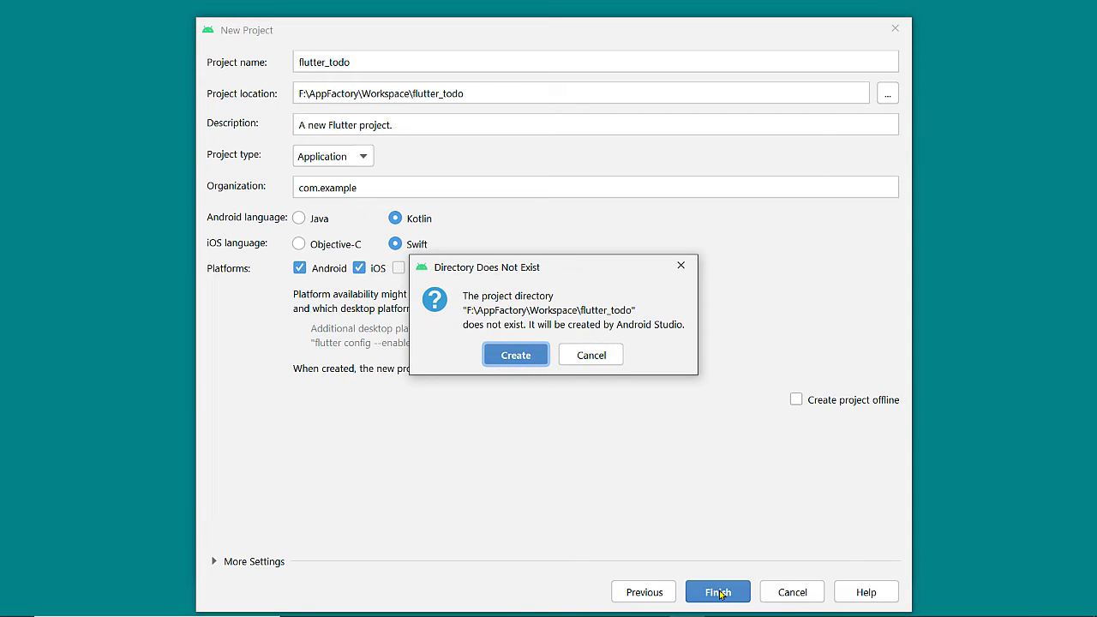
pyautogui.click(515, 355)
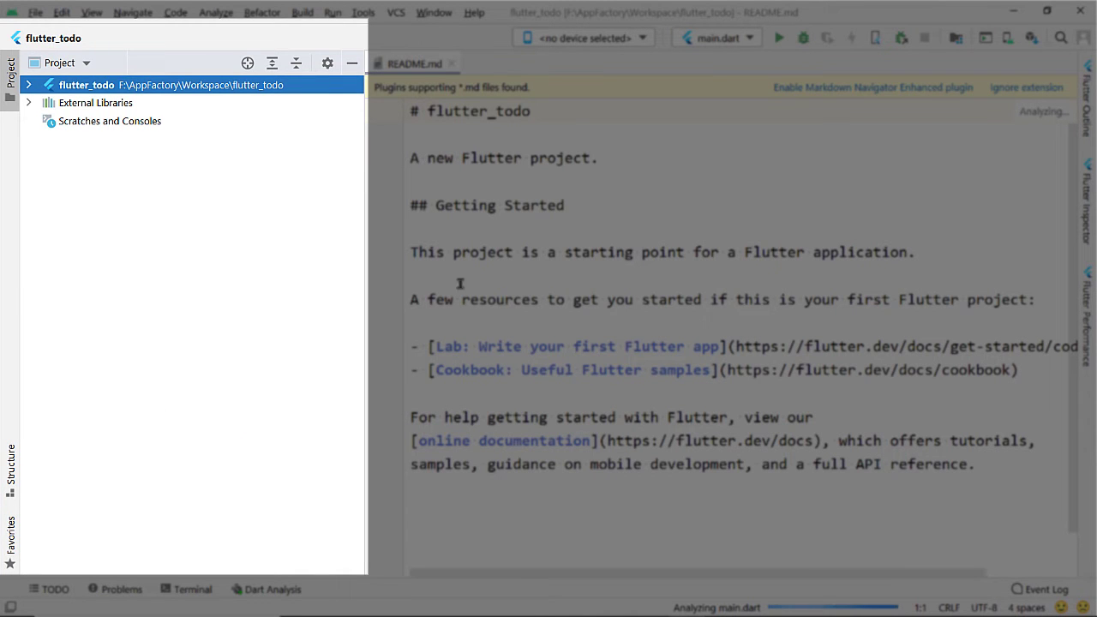
# Step: Open main.dart from the project's lib folder, narrow the project tree to widen the editor, and look through the starter code
pyautogui.click(28, 86)
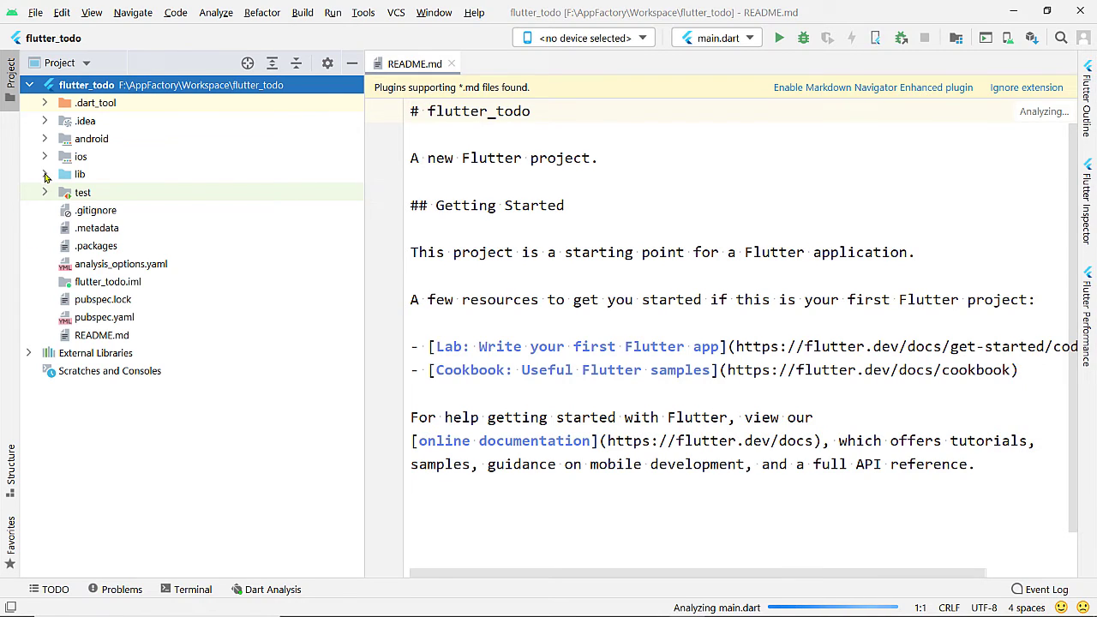
pyautogui.click(45, 175)
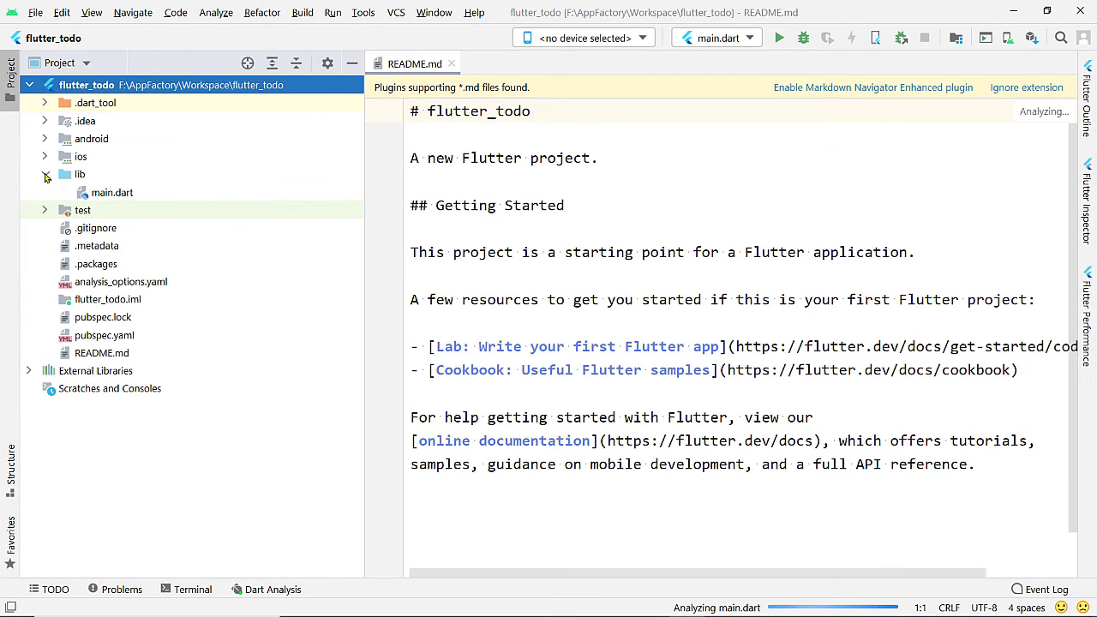
pyautogui.click(94, 195)
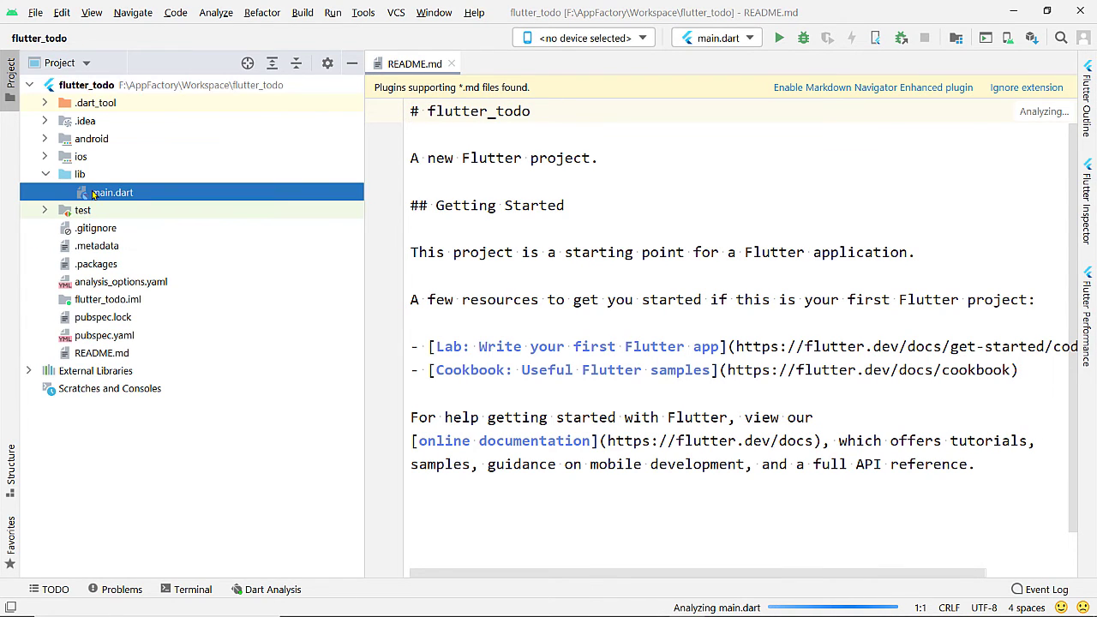
pyautogui.doubleClick(94, 194)
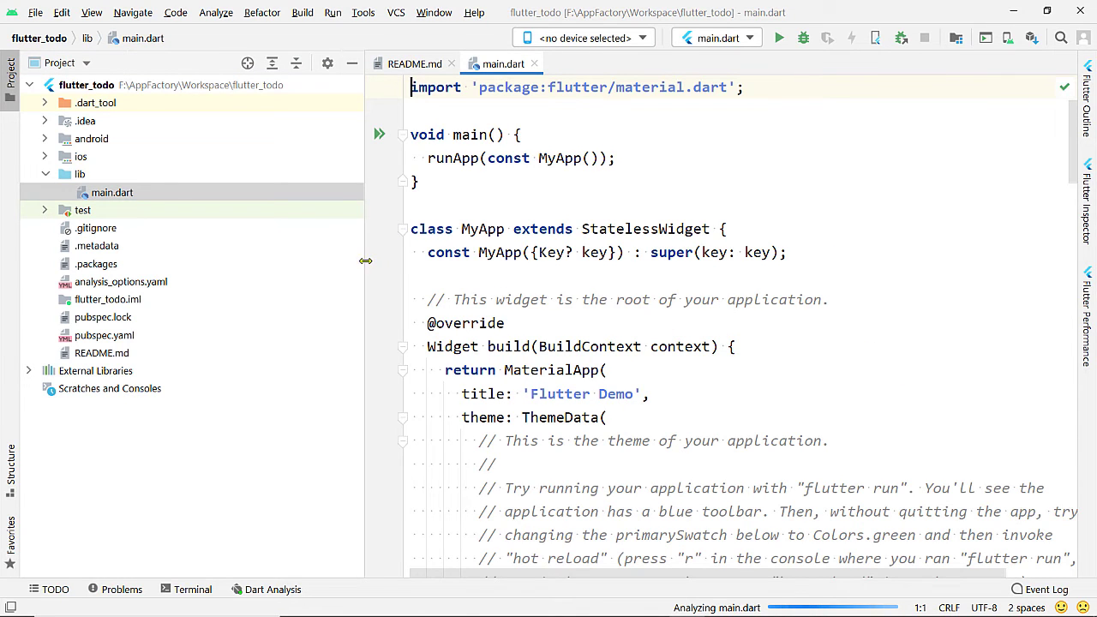
pyautogui.moveTo(365, 260); pyautogui.dragTo(299, 268)
pyautogui.scroll(-6, 454, 280)
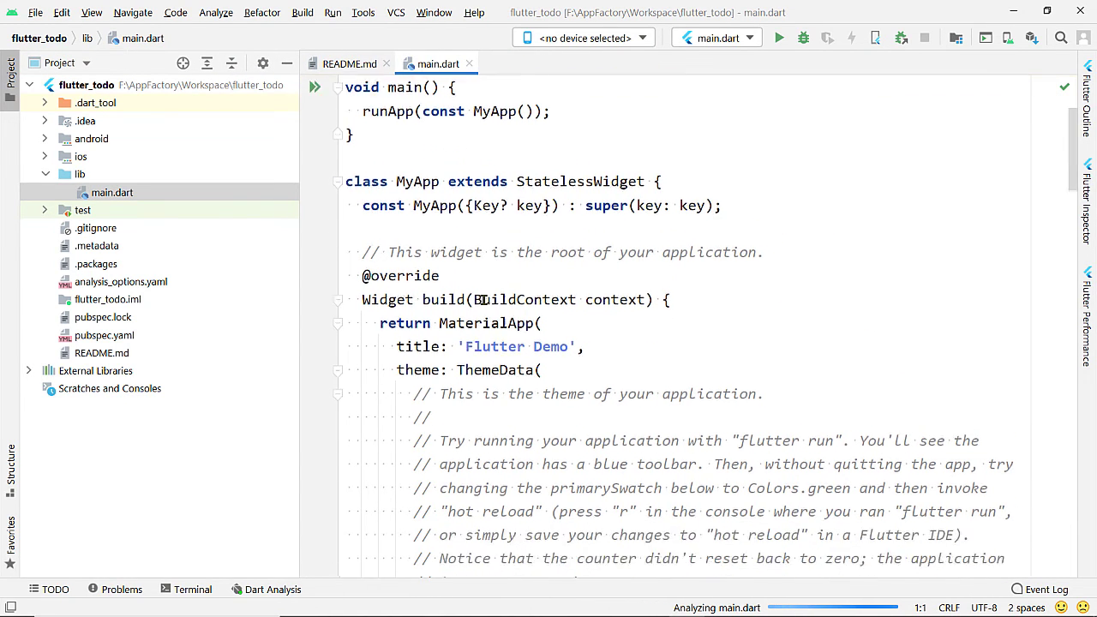
pyautogui.scroll(-9, 483, 300)
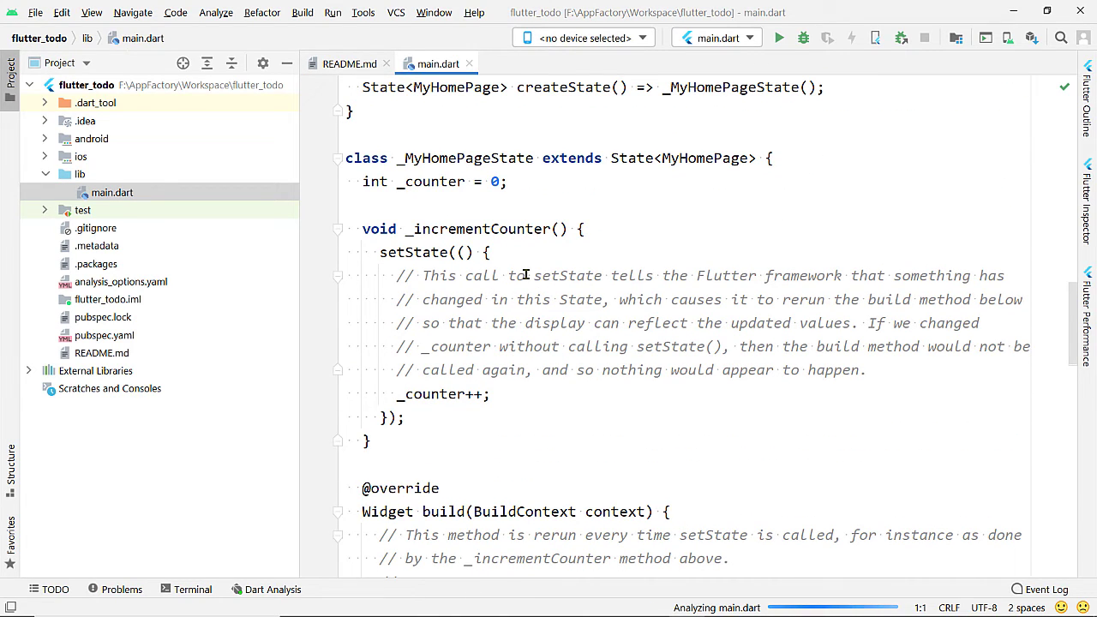
pyautogui.scroll(16, 525, 274)
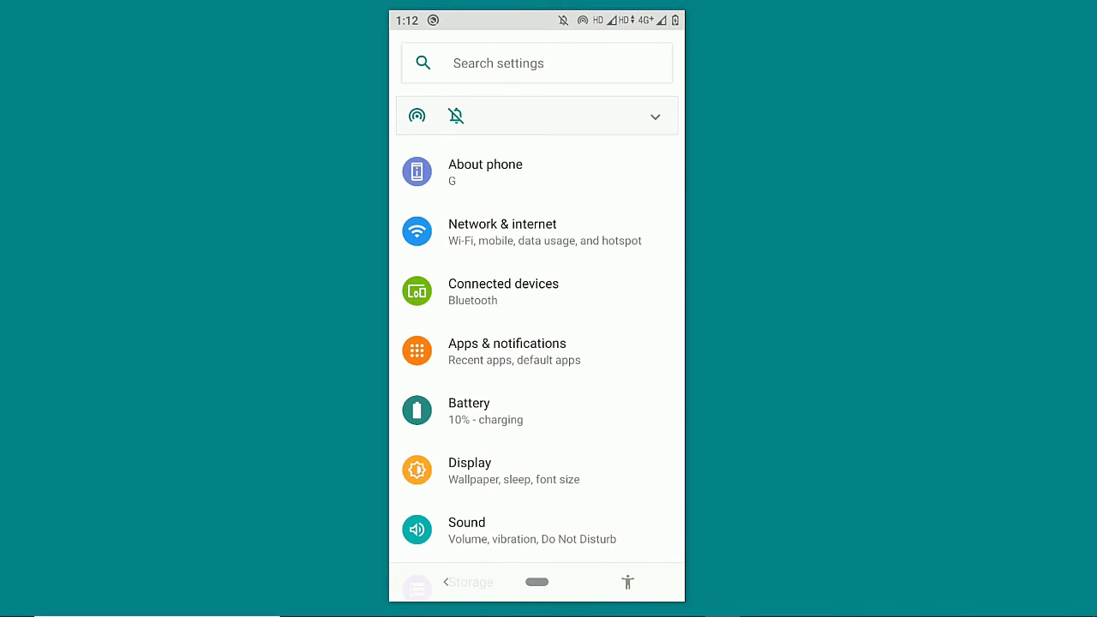
# Step: In the phone's system settings, open Developer options and find the USB debugging setting in the Debugging section
pyautogui.scroll(-10, 536, 343)
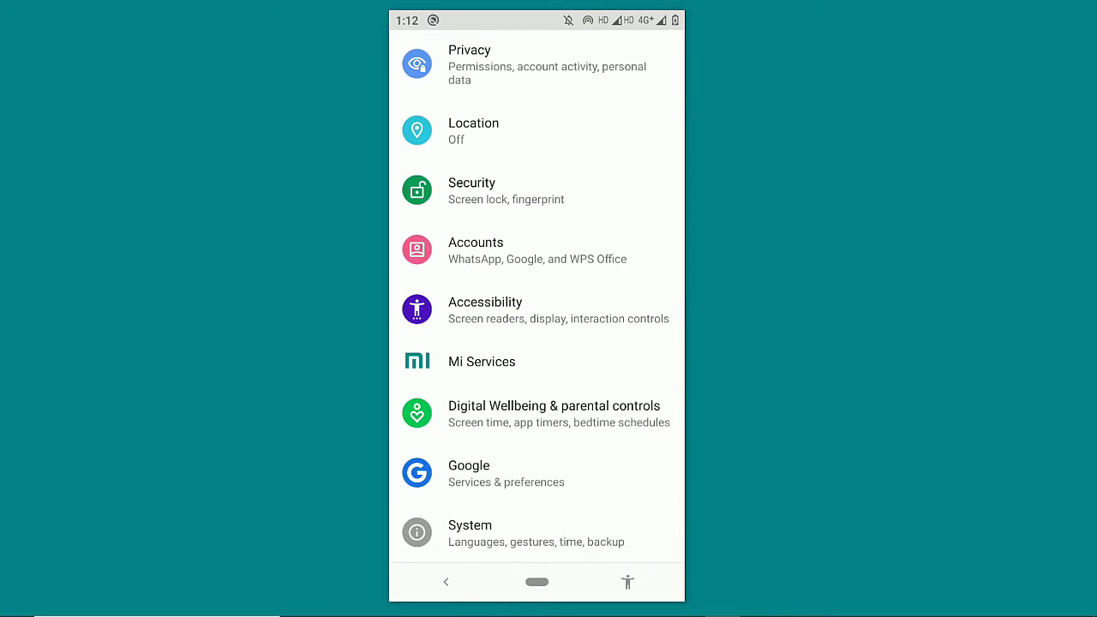
pyautogui.click(536, 532)
pyautogui.click(536, 310)
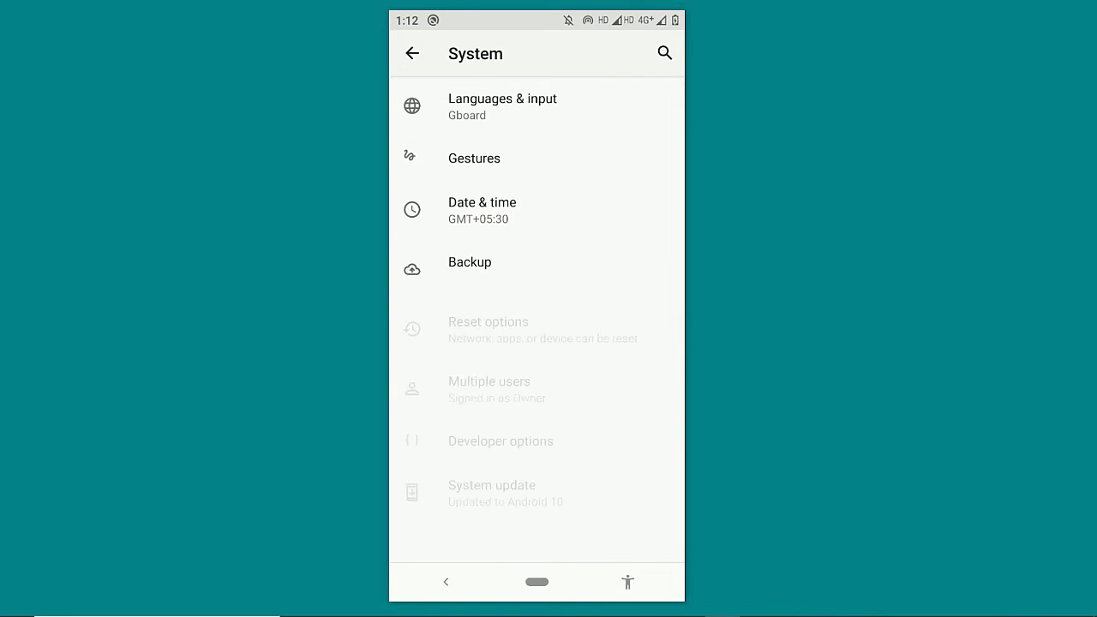
pyautogui.click(500, 440)
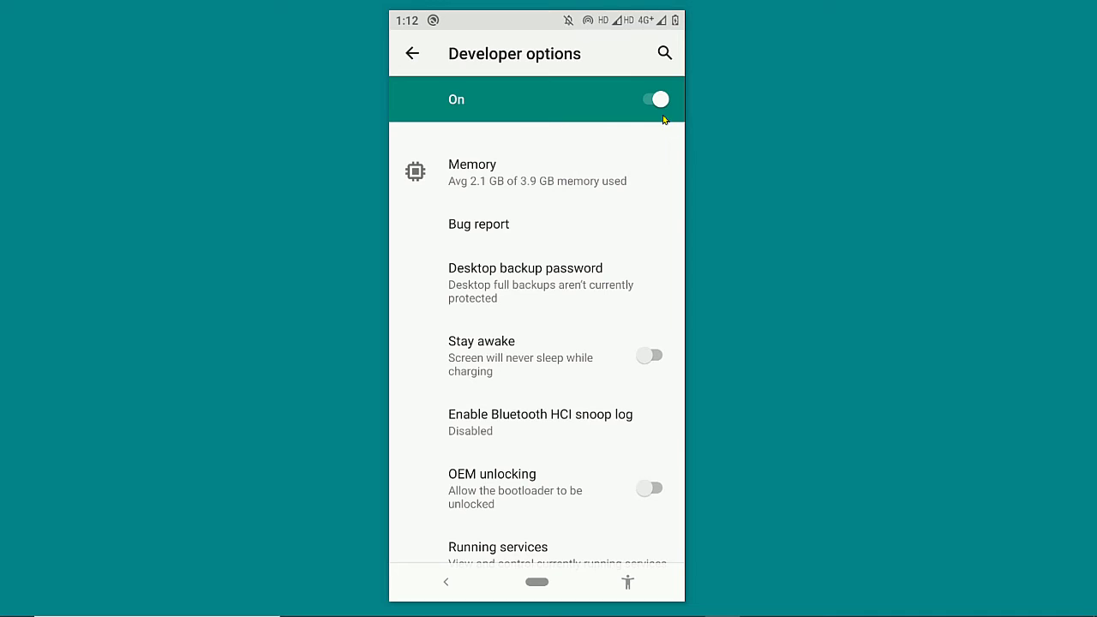
pyautogui.moveTo(461, 413); pyautogui.dragTo(492, 291)
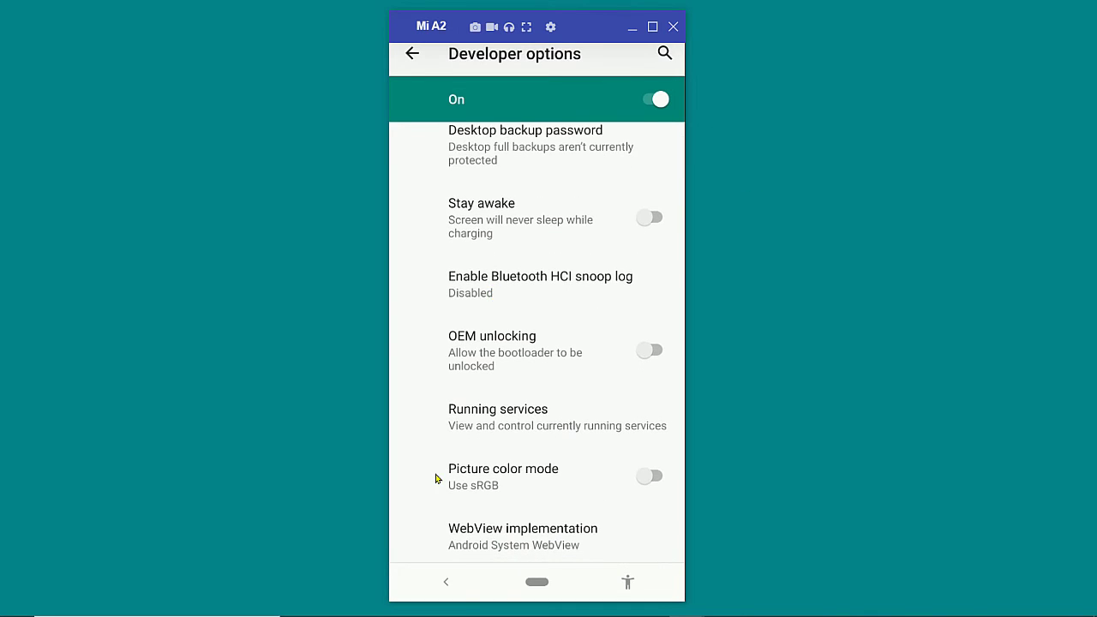
pyautogui.moveTo(437, 479); pyautogui.dragTo(446, 390)
pyautogui.moveTo(461, 345); pyautogui.dragTo(492, 277)
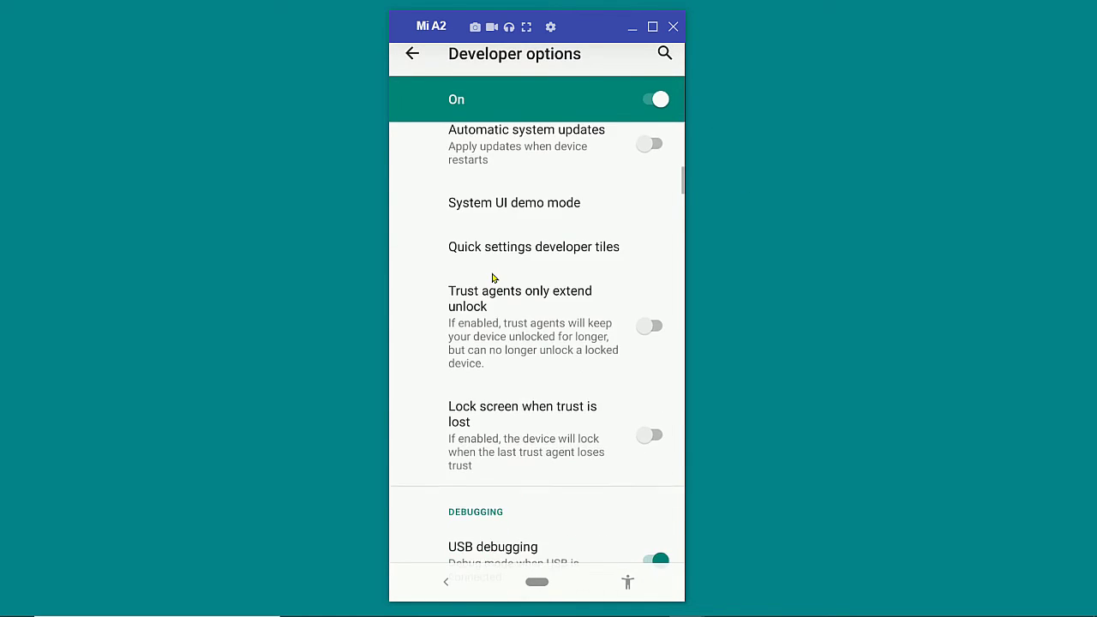
pyautogui.moveTo(509, 470); pyautogui.dragTo(502, 288)
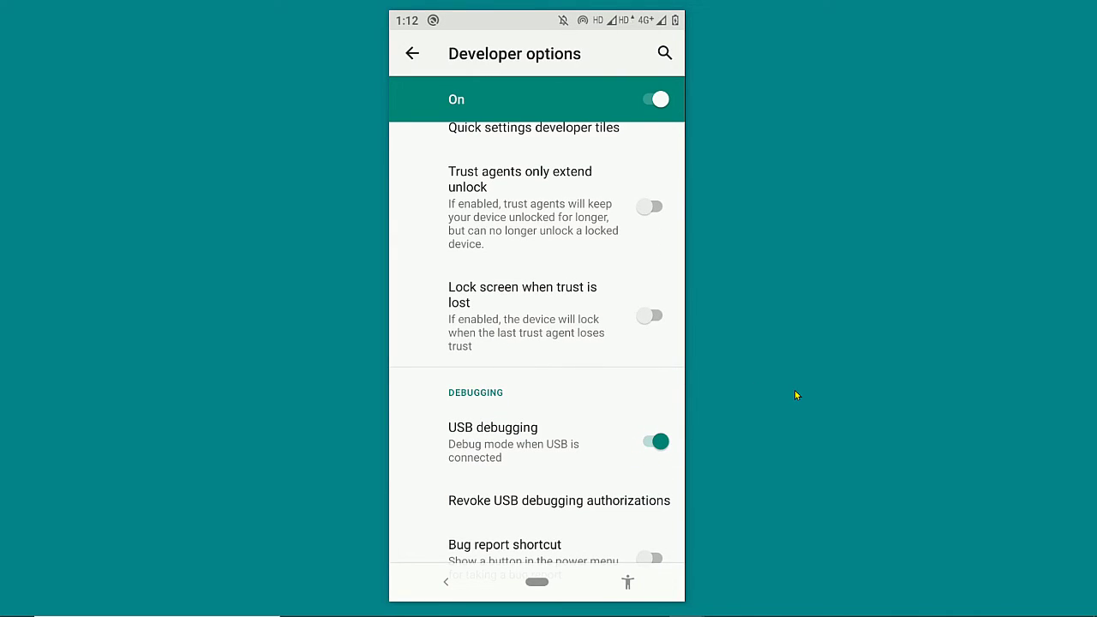
# Step: Return to the phone's main settings and select Build number under About phone
pyautogui.click(408, 54)
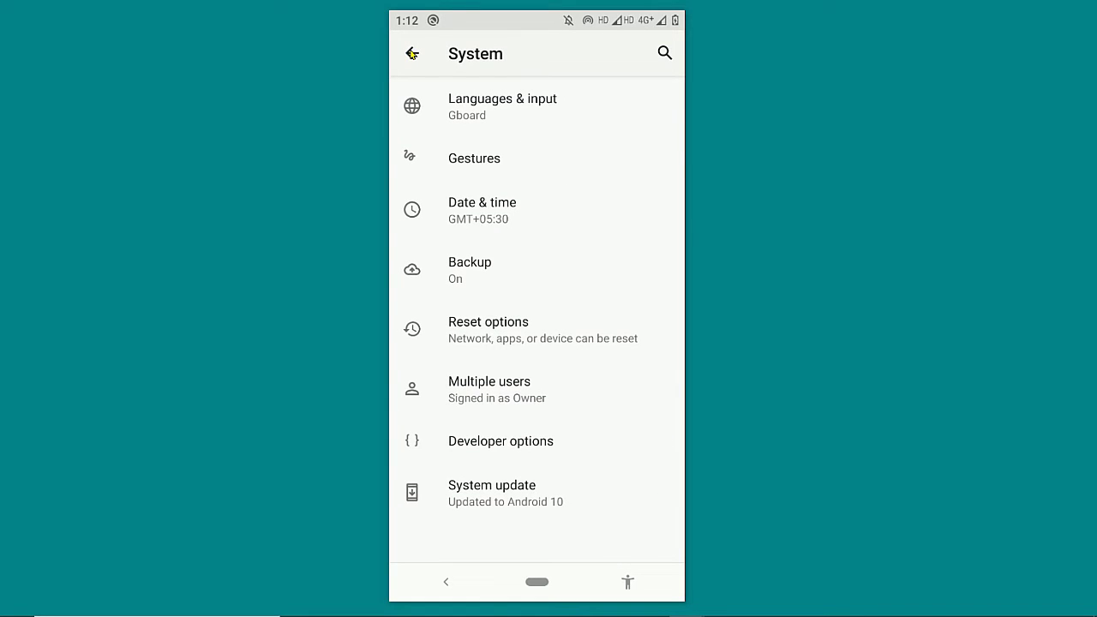
pyautogui.click(414, 60)
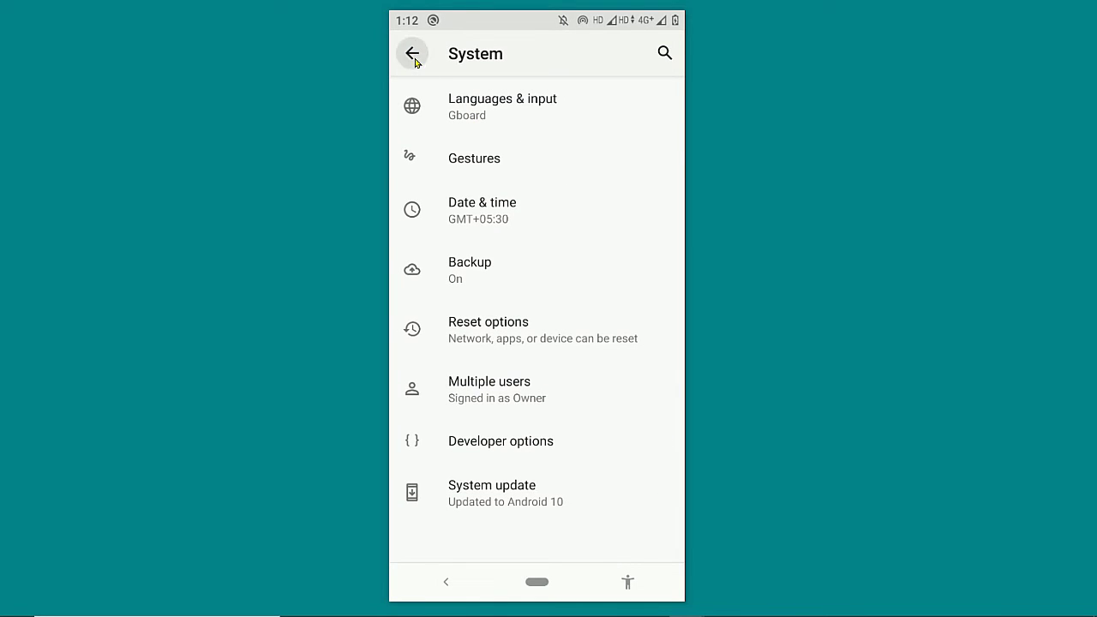
pyautogui.scroll(3, 414, 61)
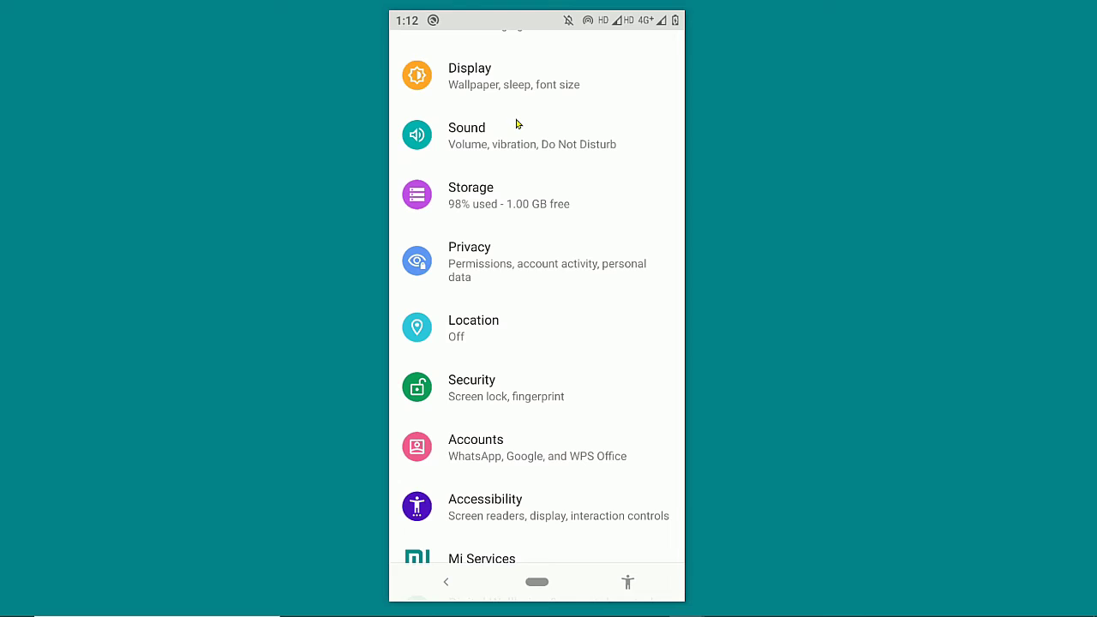
pyautogui.scroll(5, 511, 316)
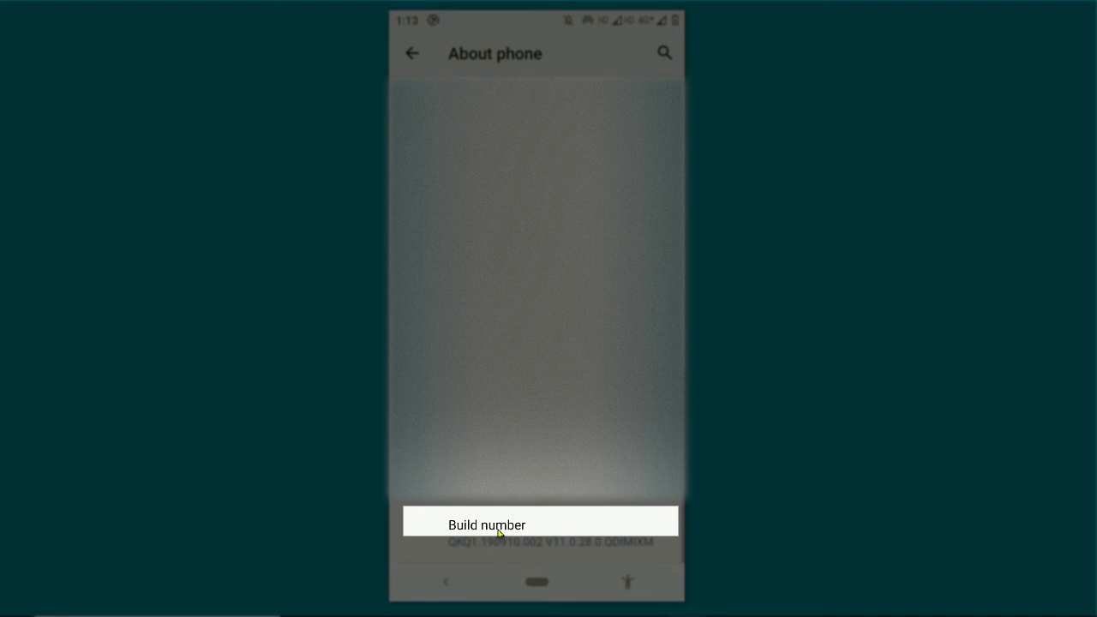
pyautogui.click(526, 542)
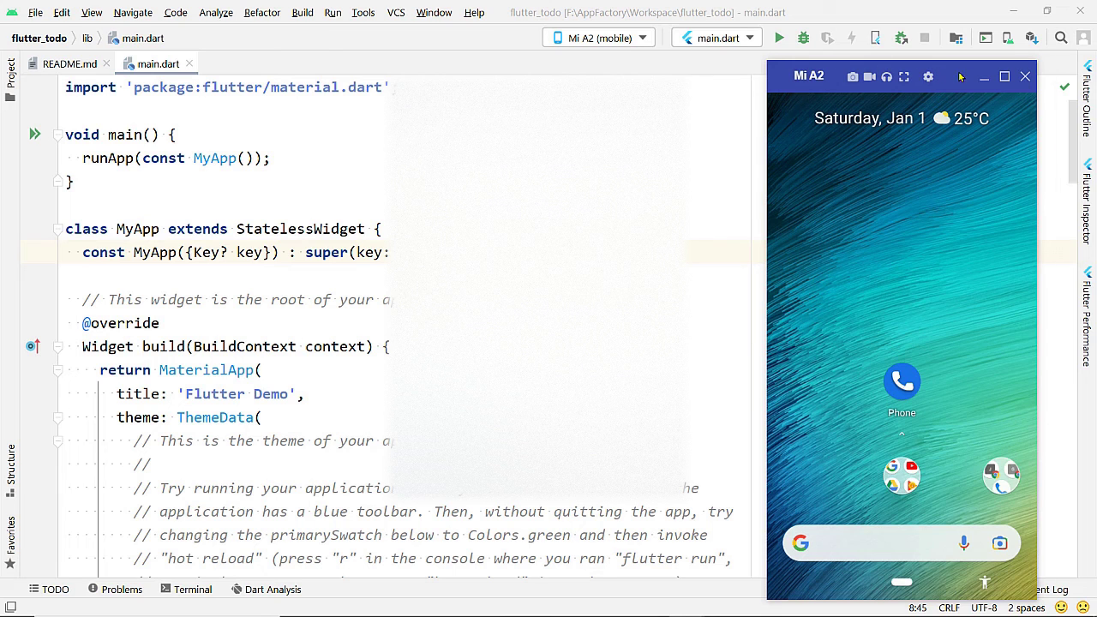
# Step: Move the phone's mirror window clear of the code, keep Mi A2 (mobile) as the target device, and run main.dart
pyautogui.moveTo(959, 77); pyautogui.dragTo(991, 73)
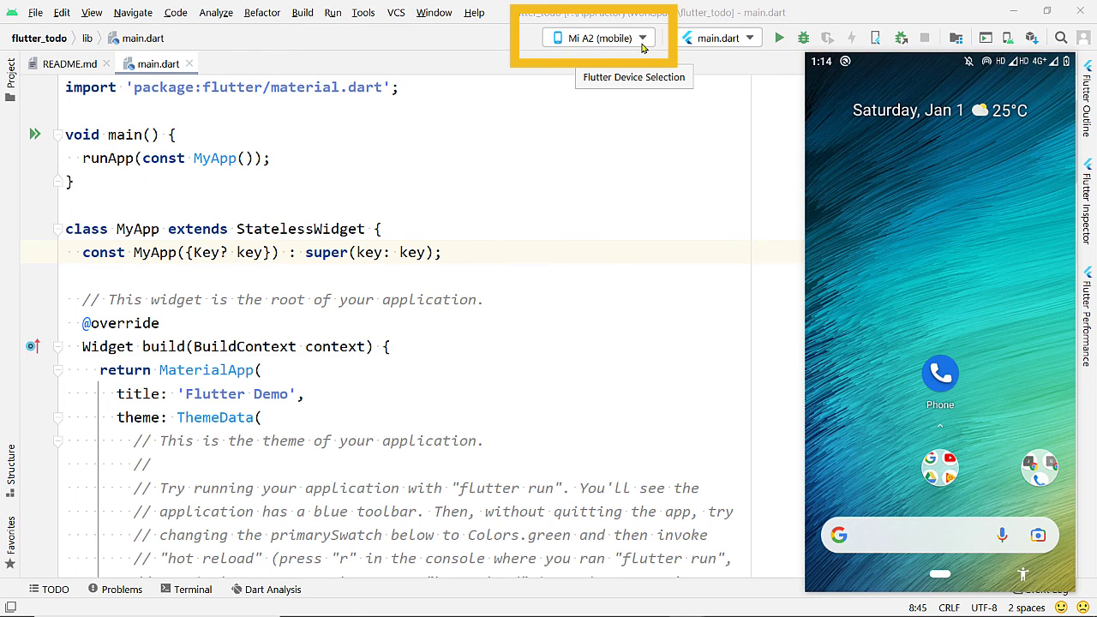
pyautogui.click(642, 41)
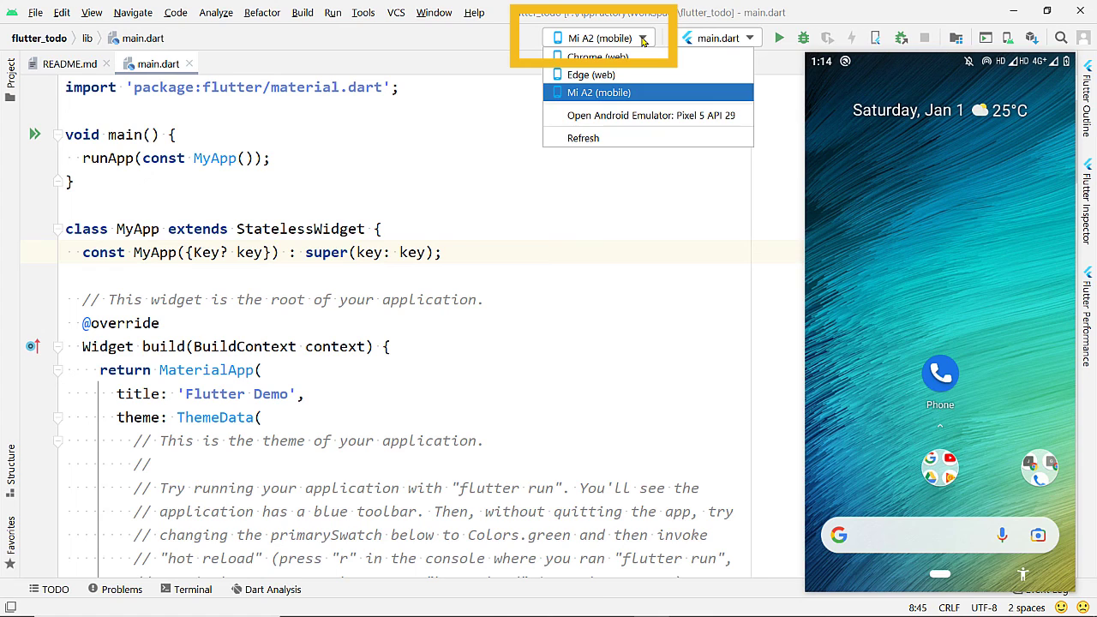
pyautogui.click(642, 40)
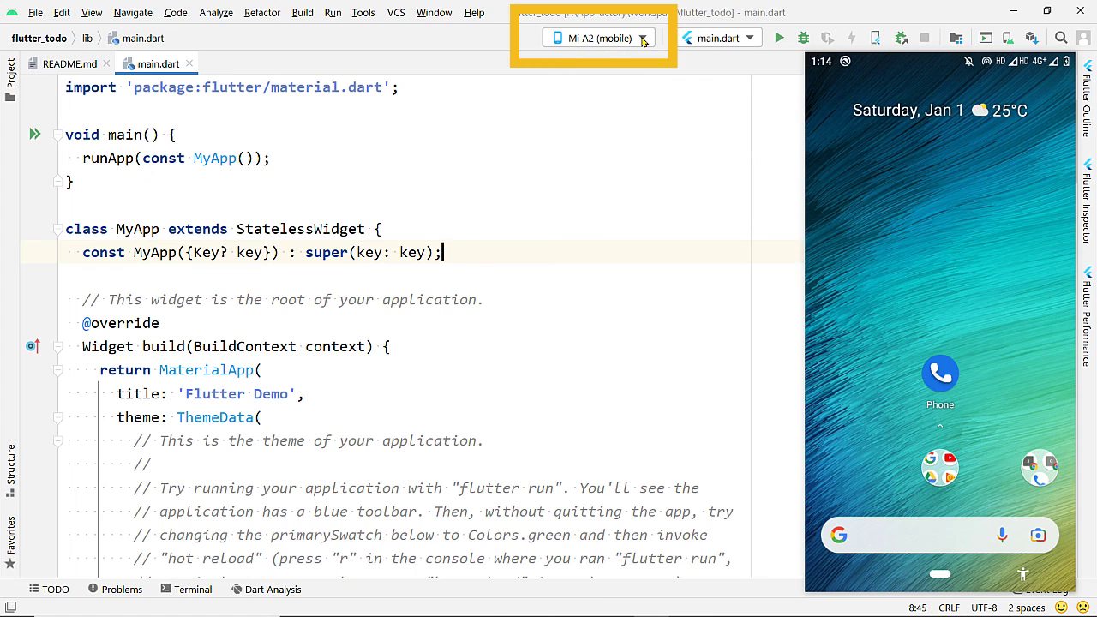
pyautogui.click(777, 37)
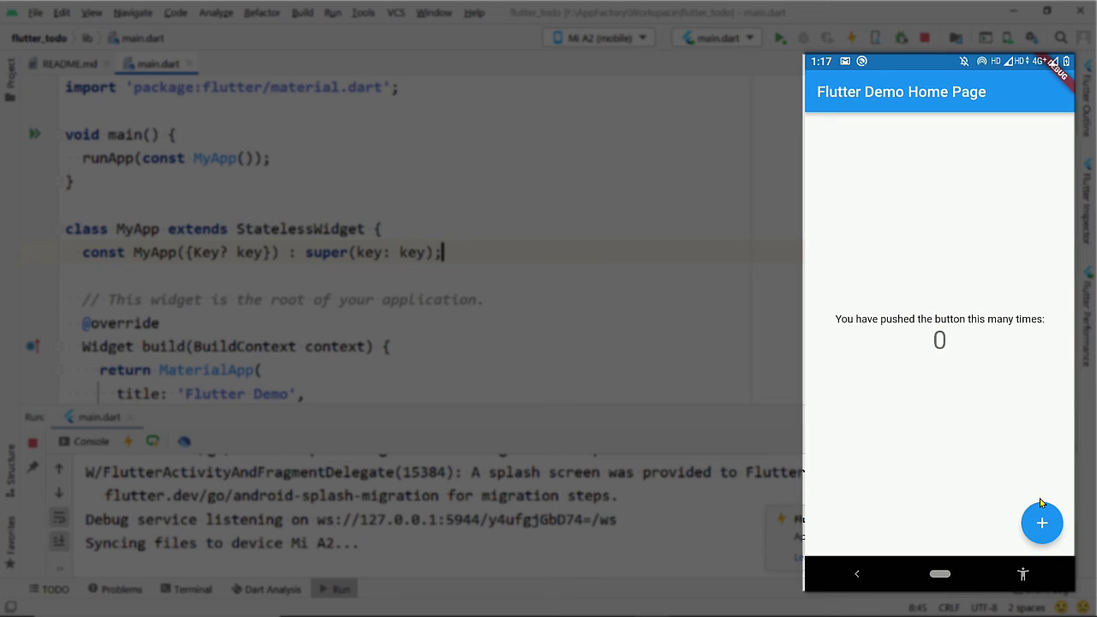
# Step: Test the running demo app on the phone by incrementing its counter four times
pyautogui.click(1041, 525)
pyautogui.click(1040, 524)
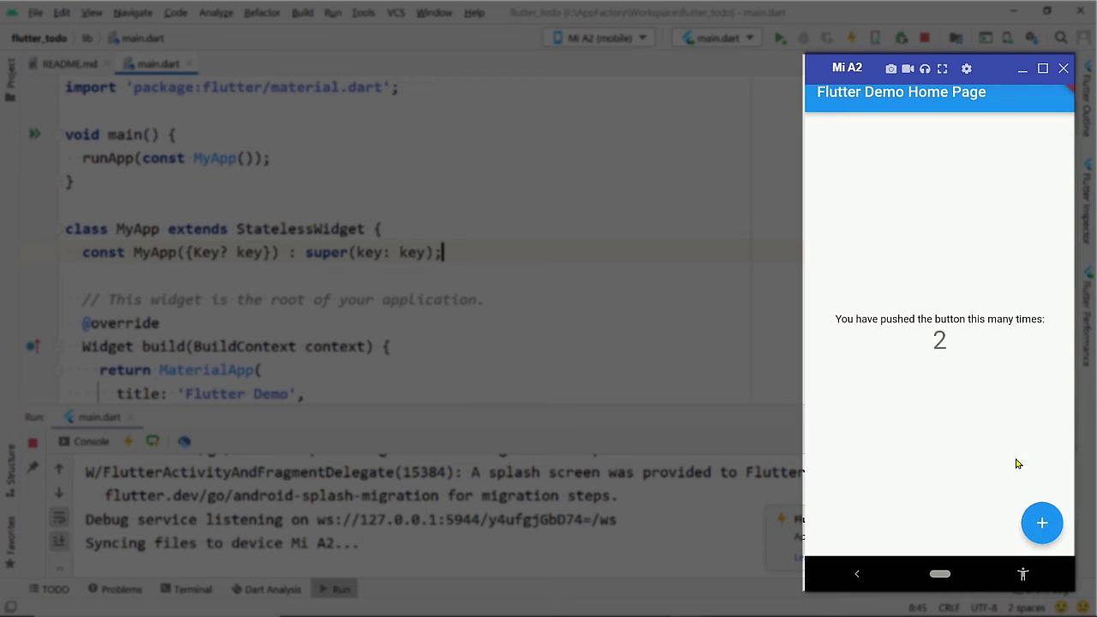
pyautogui.click(1033, 514)
pyautogui.click(1041, 525)
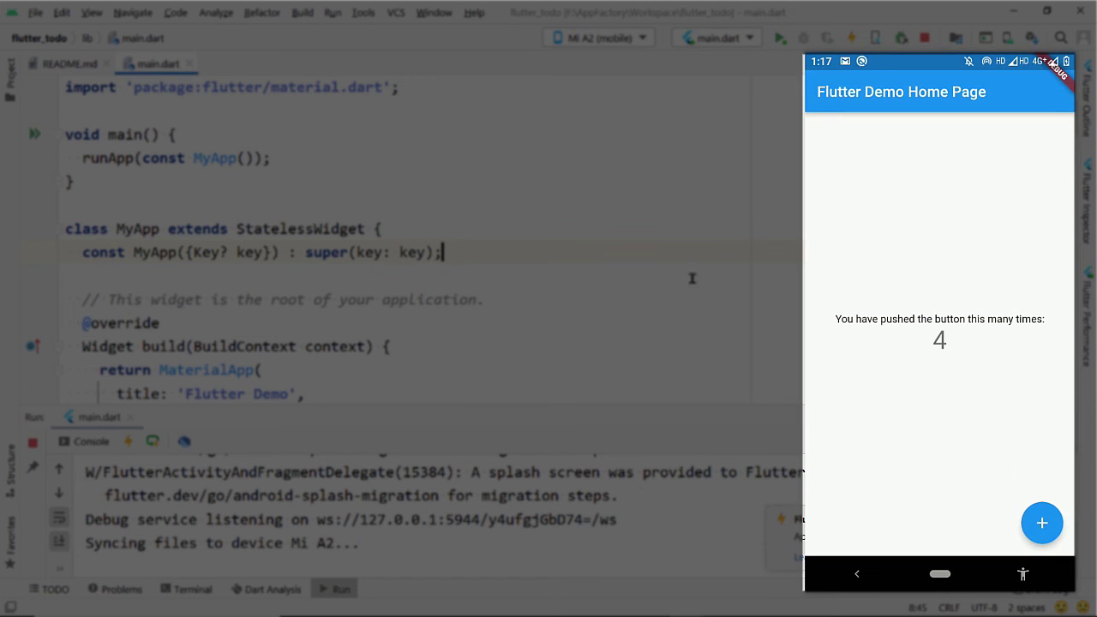